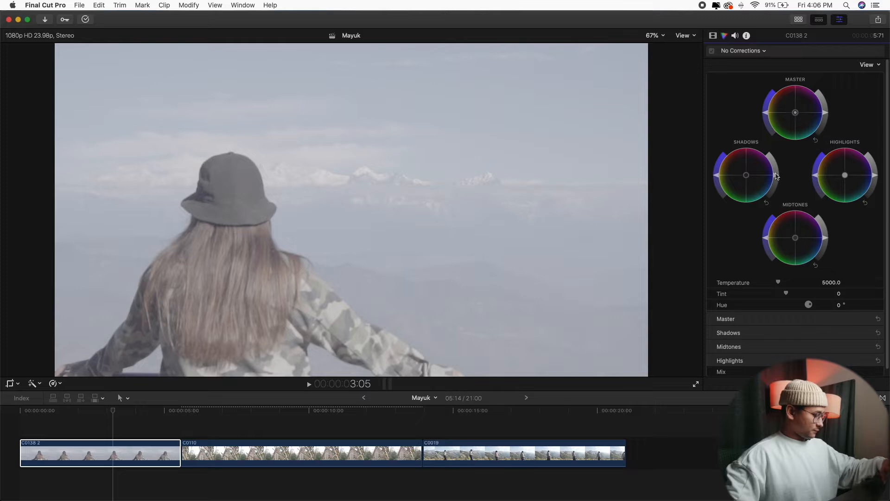
Show enlarged video scopes and balance clip C0138 2's exposure: raise highlights toward 95 IRE, lower shadows toward 5, and slightly darken midtones.
key(super+7)
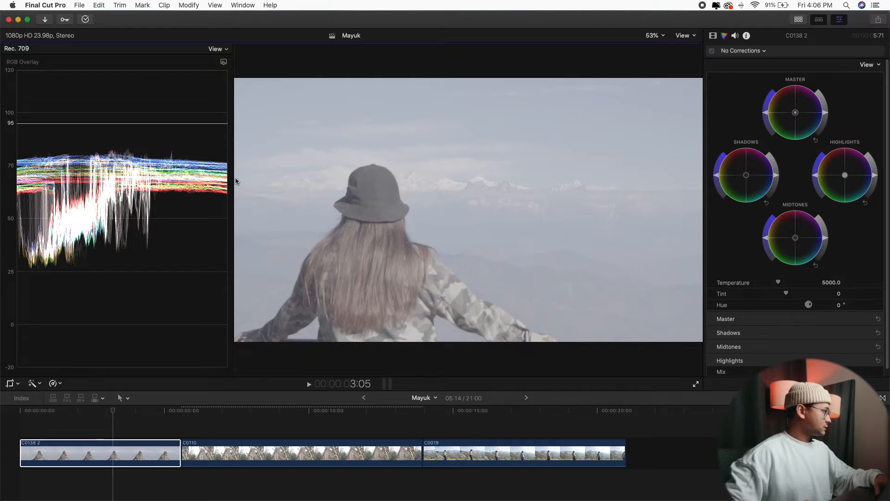
drag(235, 177, 404, 183)
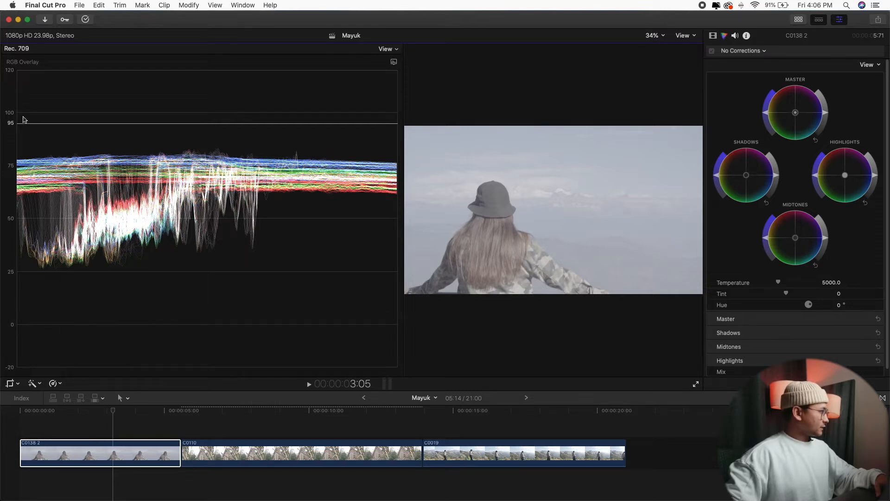
drag(875, 177, 876, 165)
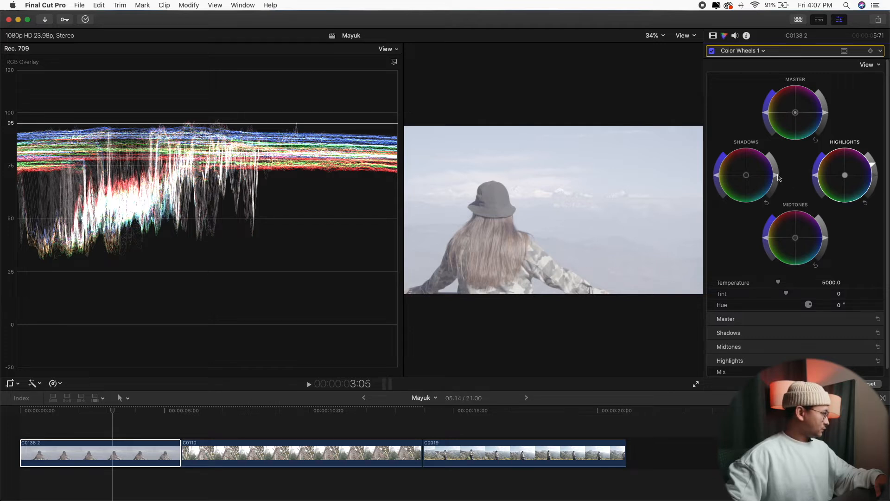
drag(779, 178, 775, 202)
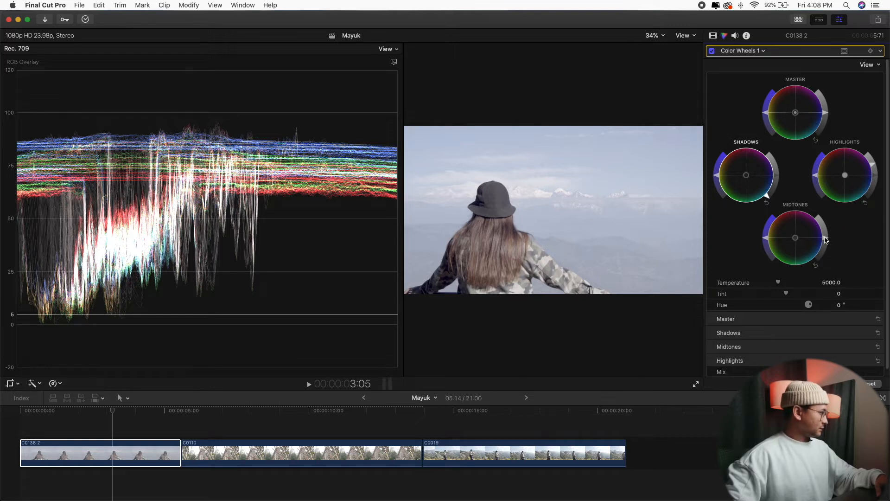
drag(826, 240, 823, 250)
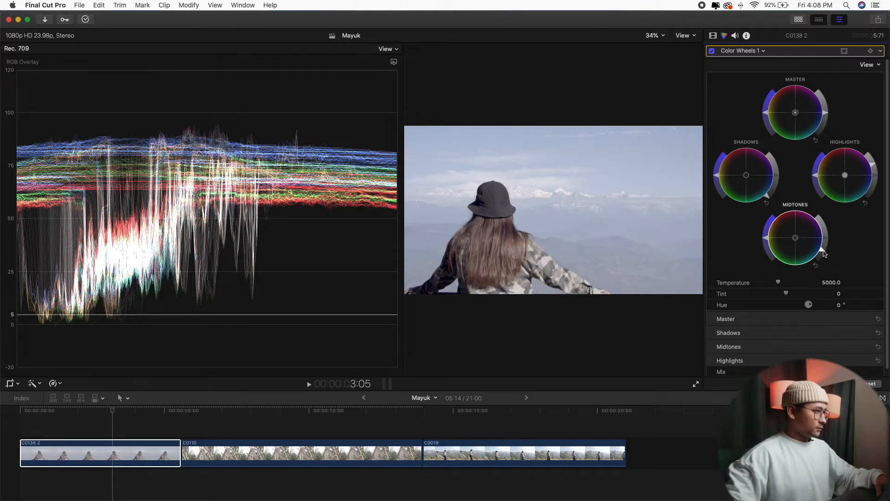
drag(824, 253, 824, 248)
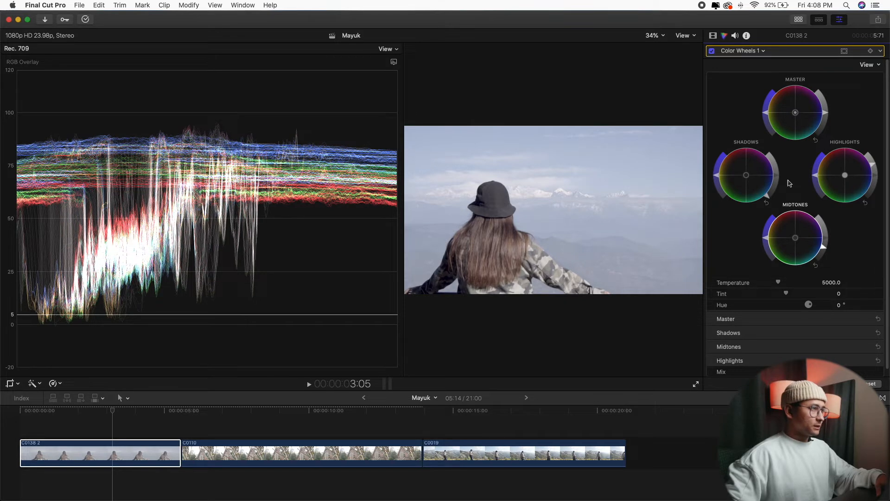
Increase the master saturation strongly, and toggle the Color Wheels 1 correction off and on to compare the result.
drag(767, 115, 777, 95)
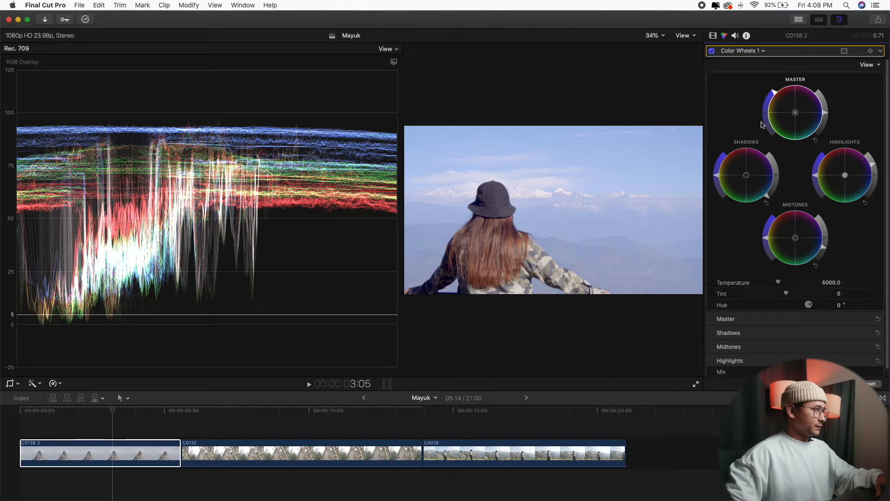
click(712, 51)
click(712, 50)
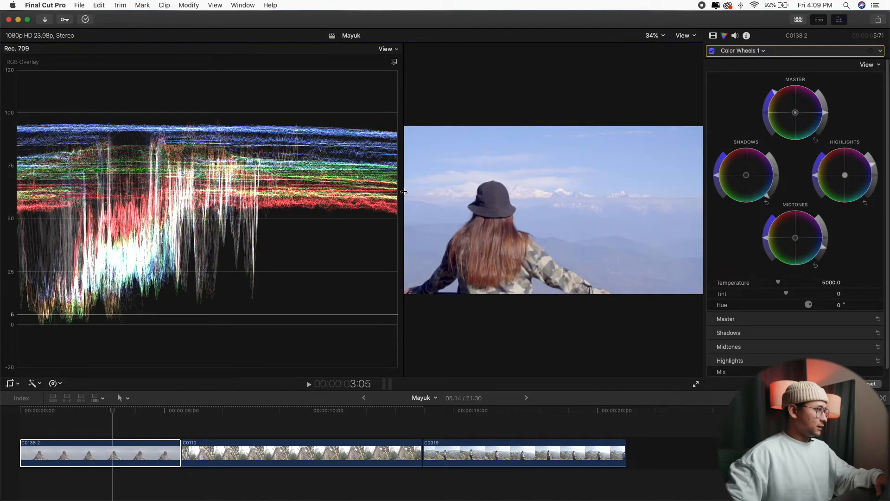
Narrow the waveform scope to enlarge the viewer, and move the playhead to about 4:14 where the woman's face is visible.
drag(401, 193, 191, 211)
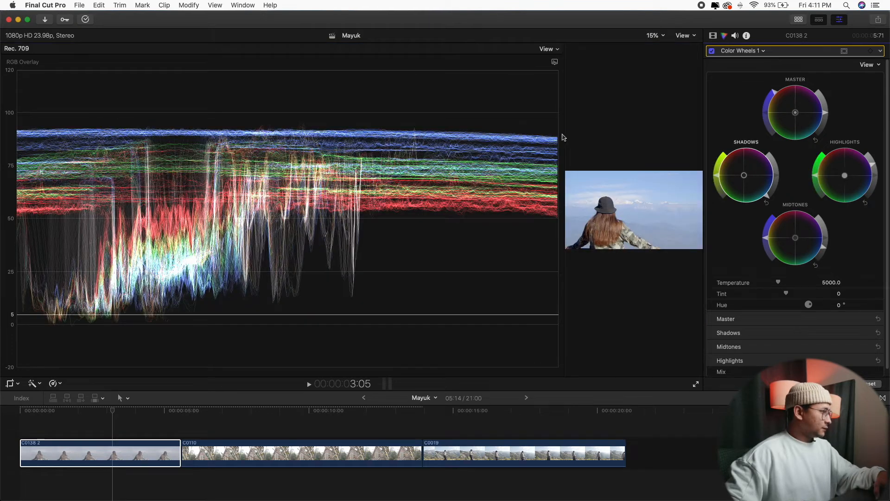
drag(564, 135, 235, 145)
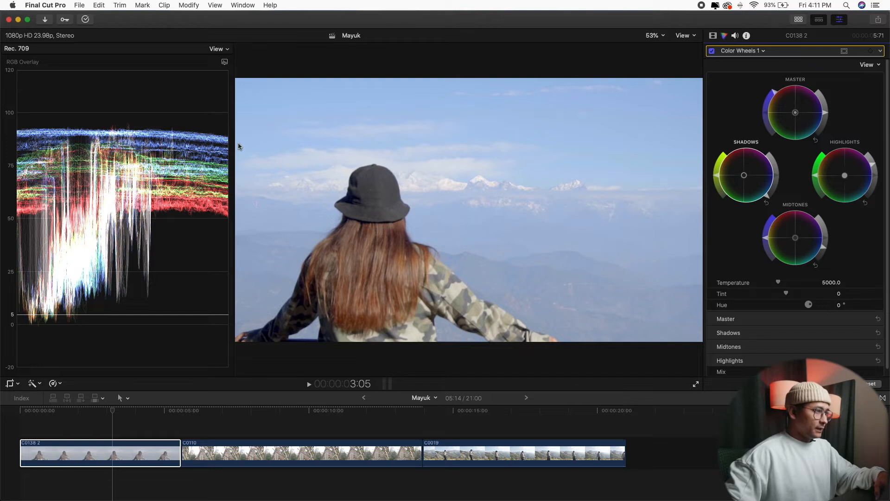
drag(235, 145, 192, 145)
drag(144, 414, 152, 416)
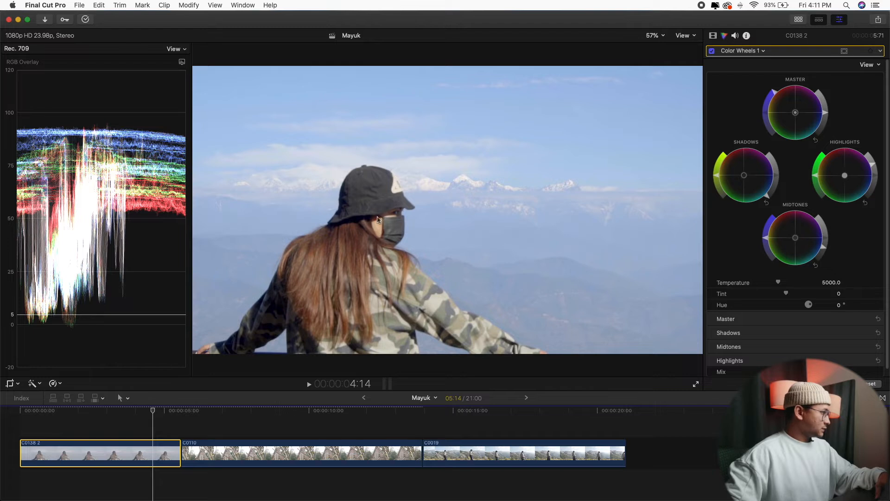
Switch the scope to Vectorscope and trim-crop the clip roughly to the woman's head and upper body.
drag(193, 90, 195, 95)
click(178, 49)
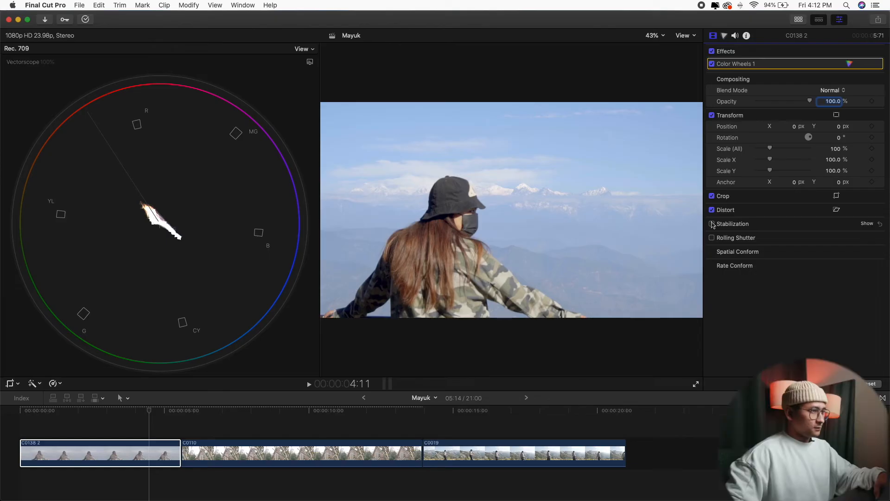
click(836, 196)
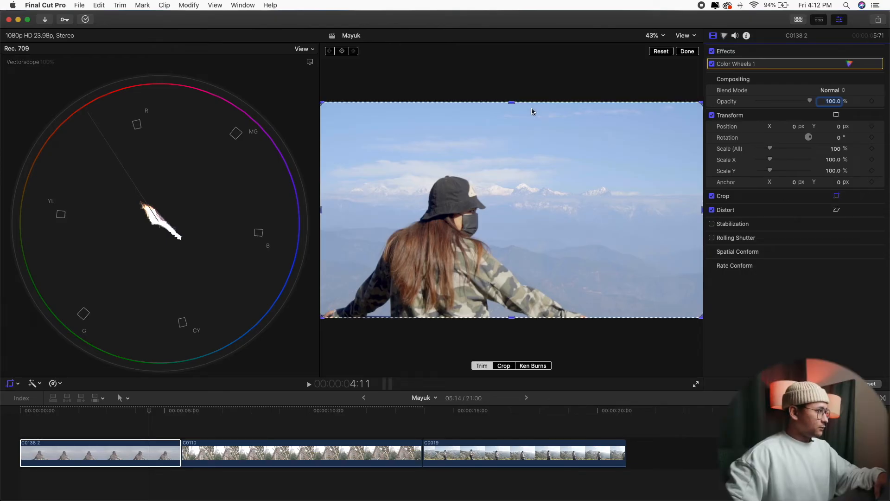
drag(512, 103, 497, 198)
drag(323, 198, 570, 175)
drag(631, 242, 445, 233)
Tighten the trim crop until only a small patch of the woman's facial skin remains in the frame.
click(655, 35)
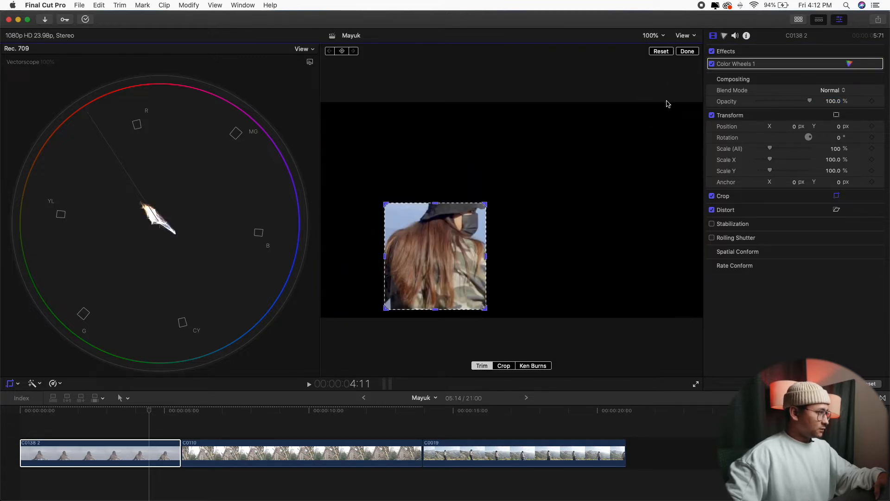
click(653, 70)
drag(452, 175, 378, 262)
drag(345, 301, 420, 194)
drag(453, 155, 408, 243)
drag(371, 254, 387, 240)
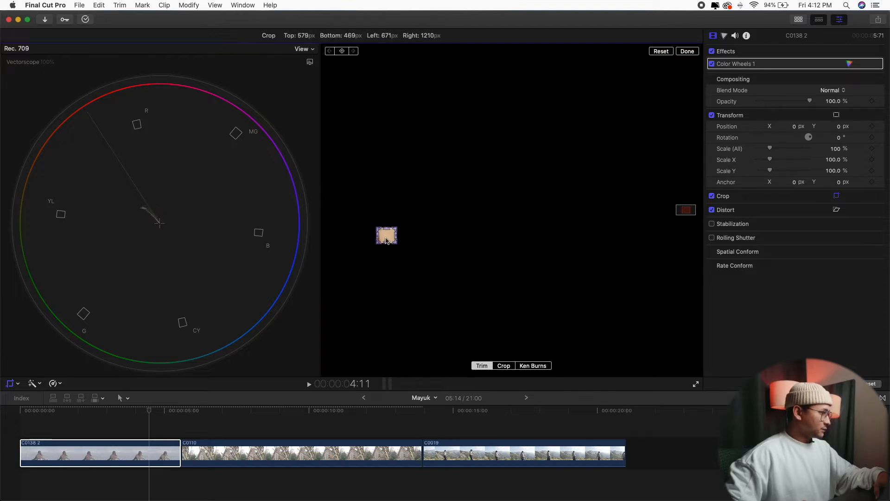
click(654, 35)
click(657, 108)
drag(529, 231, 489, 223)
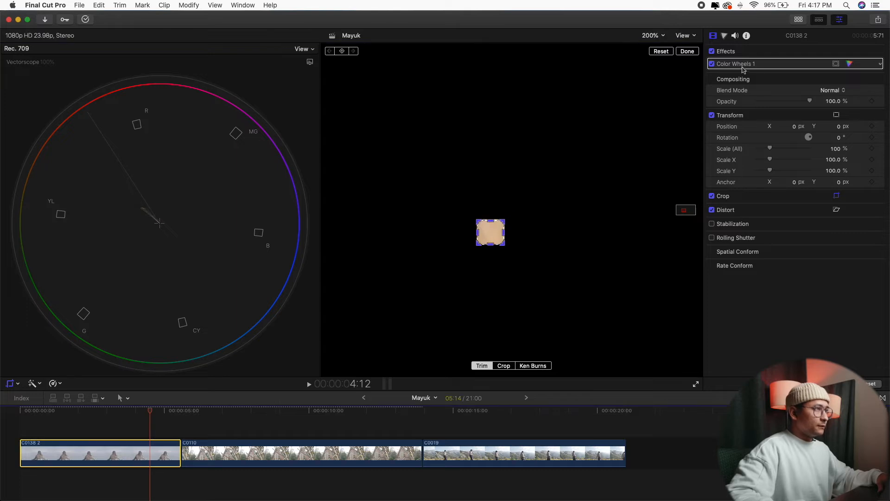
Add a Hue/Saturation Curves correction and shift the orange range in Hue vs Hue to align the skin patch with the skin tone line.
click(733, 67)
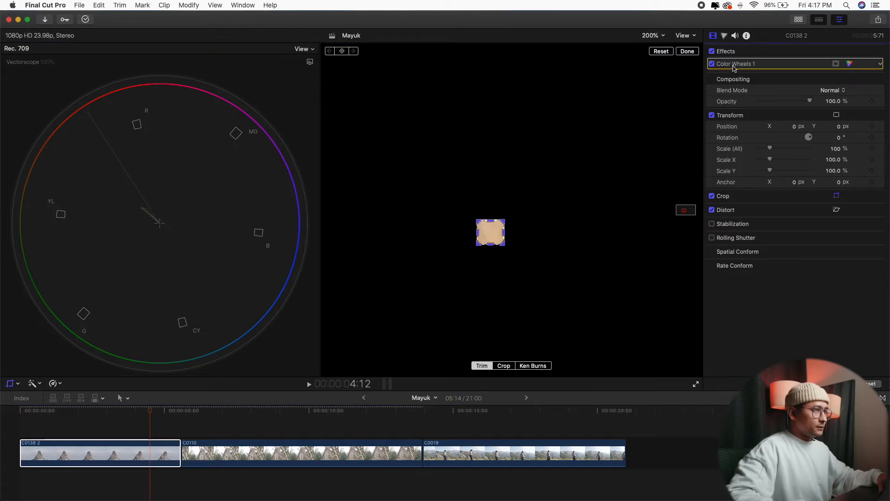
click(726, 37)
click(742, 51)
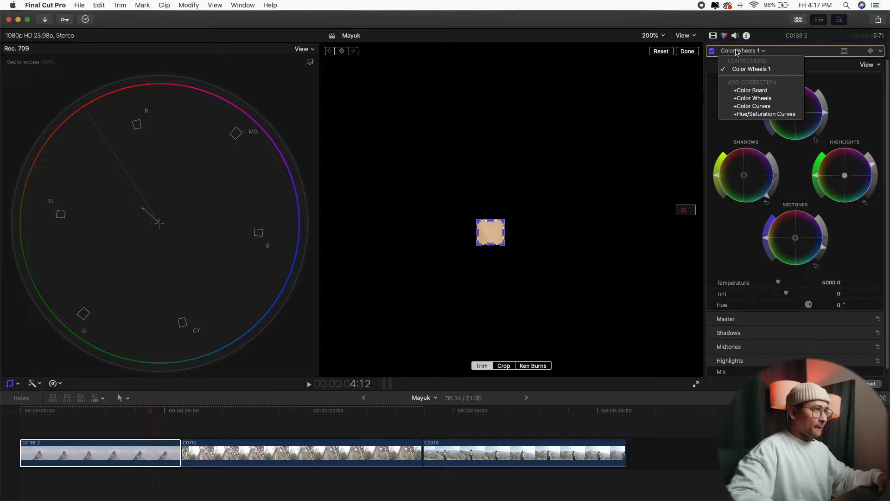
click(747, 113)
drag(744, 116, 749, 113)
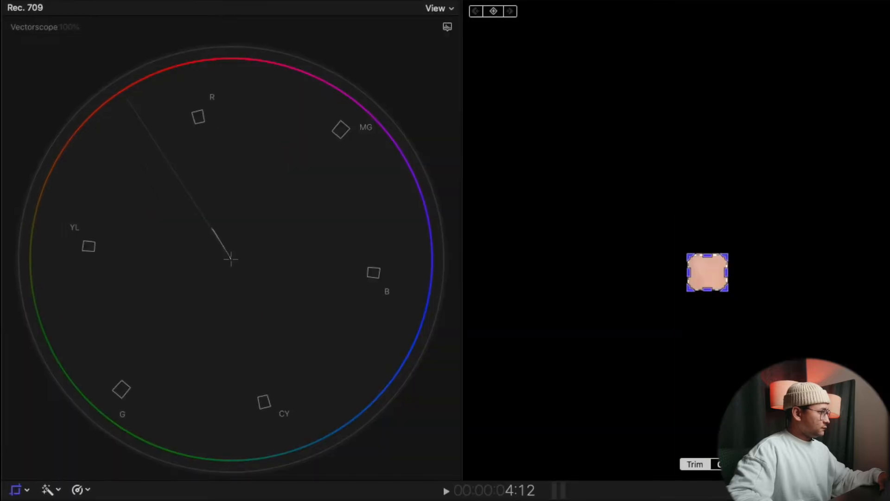
drag(749, 114, 751, 114)
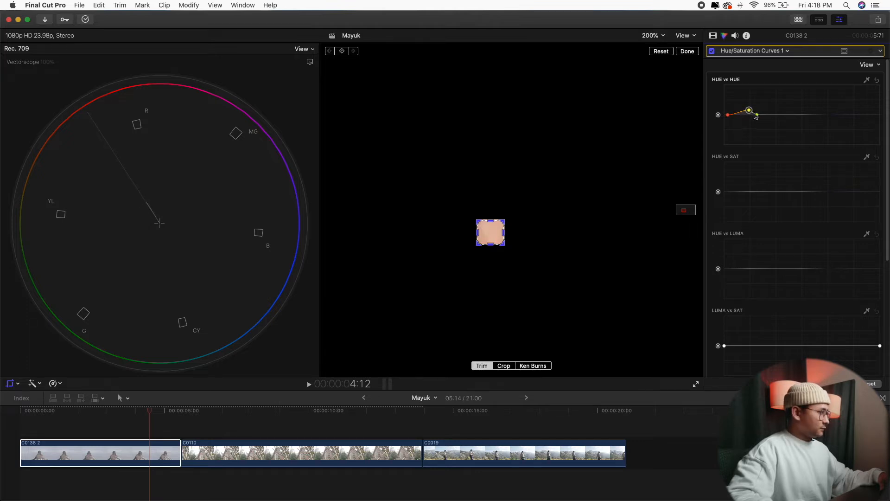
drag(757, 115, 761, 115)
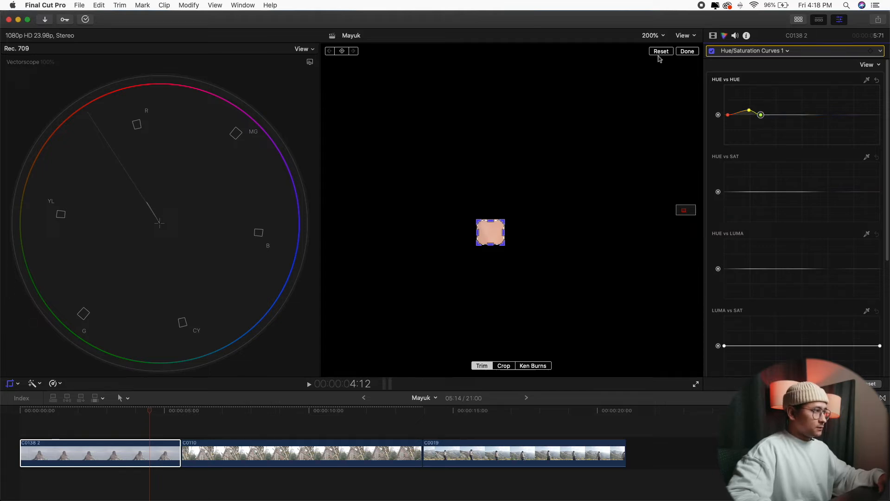
Disable the clip's crop and fit the whole frame in the viewer.
click(713, 36)
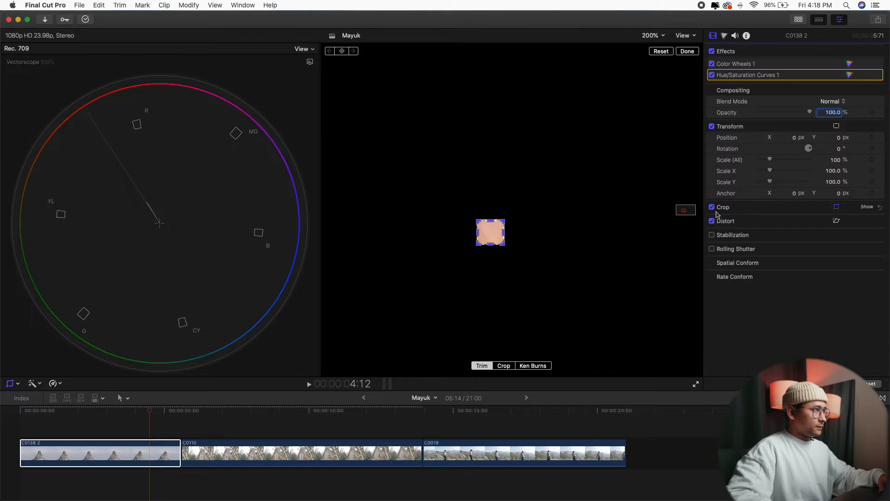
click(712, 207)
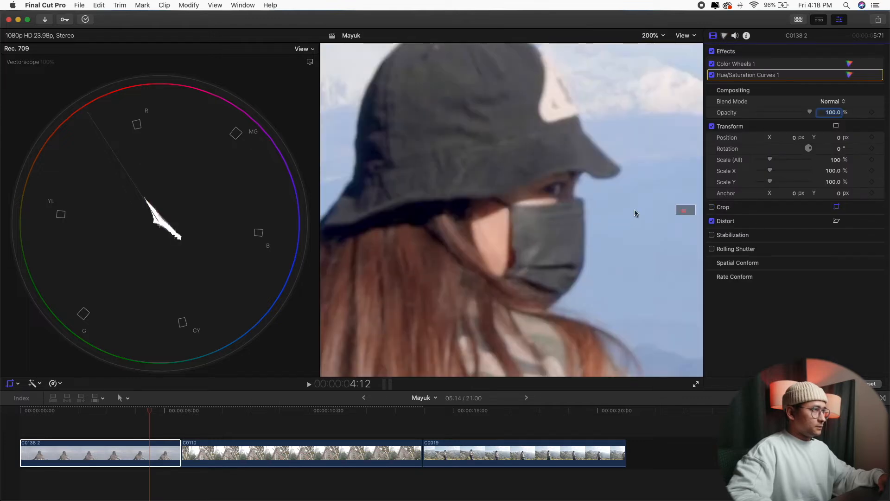
click(664, 36)
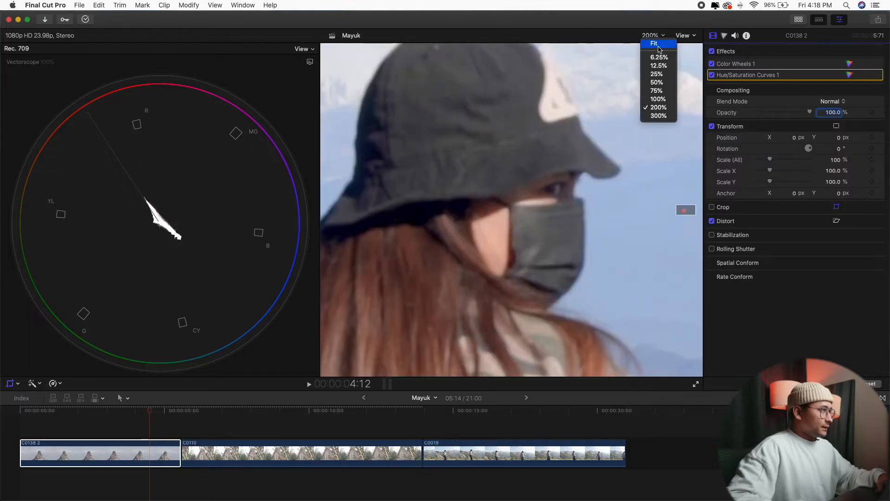
click(657, 44)
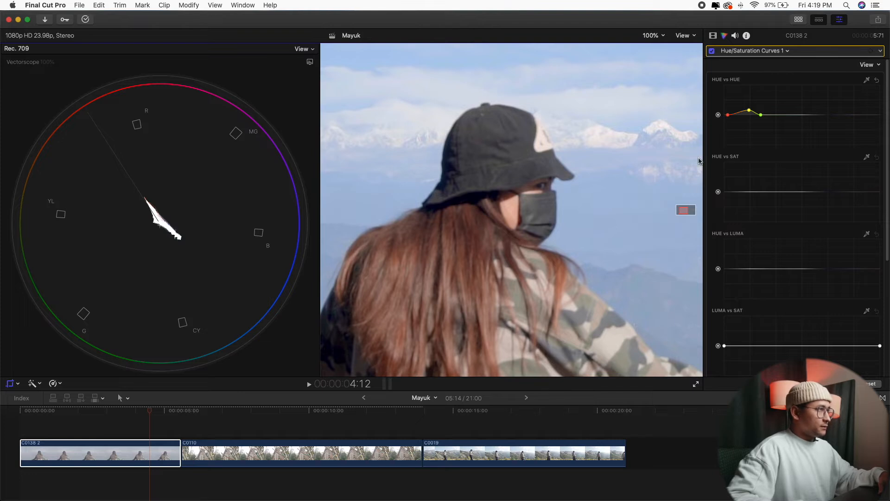
Toggle Hue/Saturation Curves 1 off and on to compare the skin tone before and after the correction.
click(712, 52)
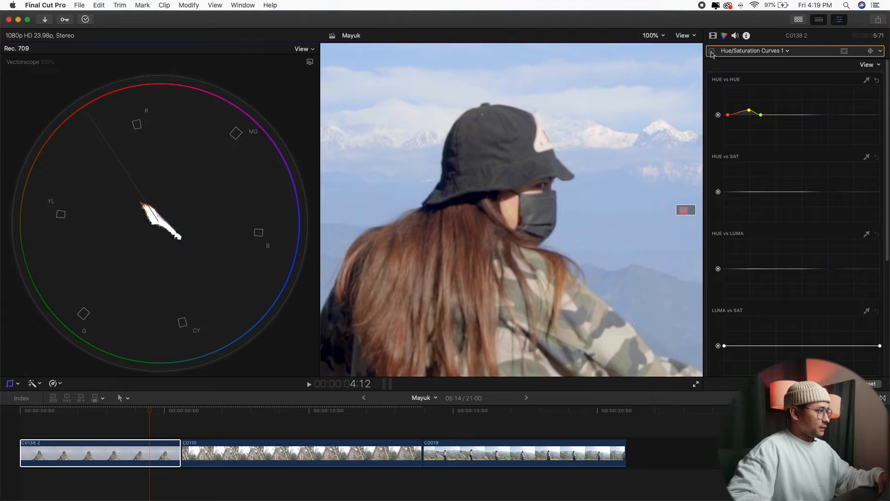
click(713, 52)
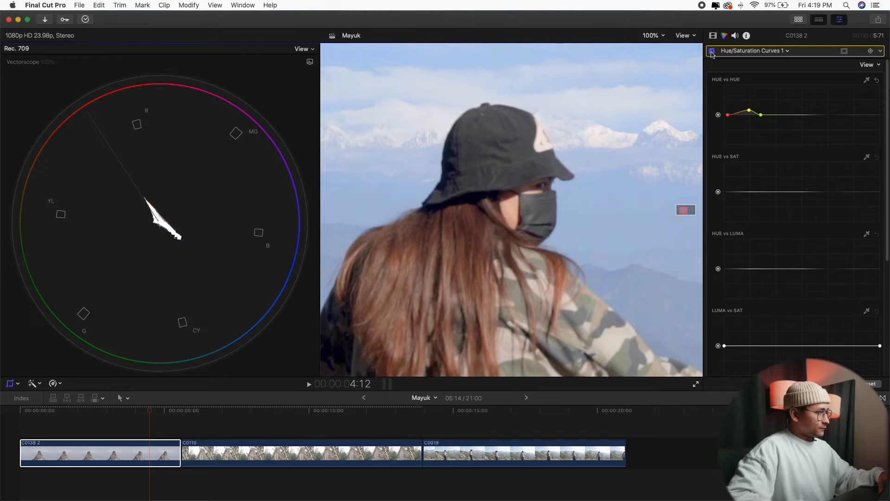
key(super+minus)
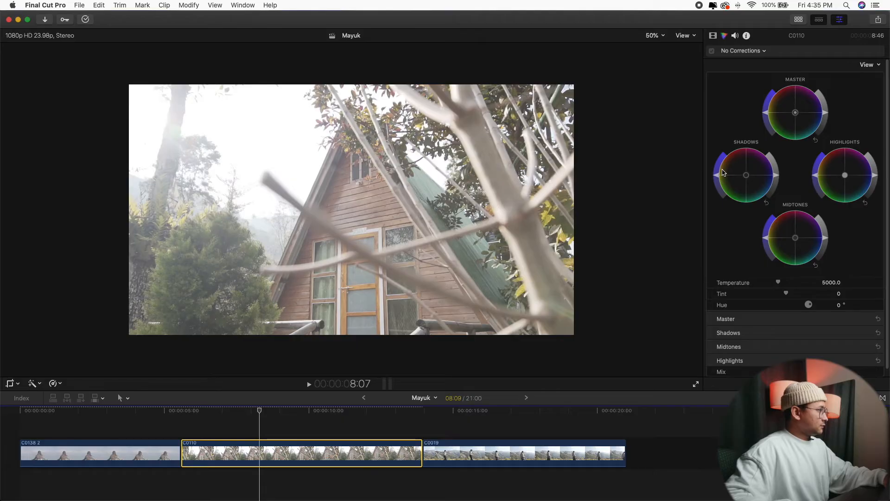
Show the video scopes for clip C0110 and switch the Vectorscope to Waveform.
key(super+7)
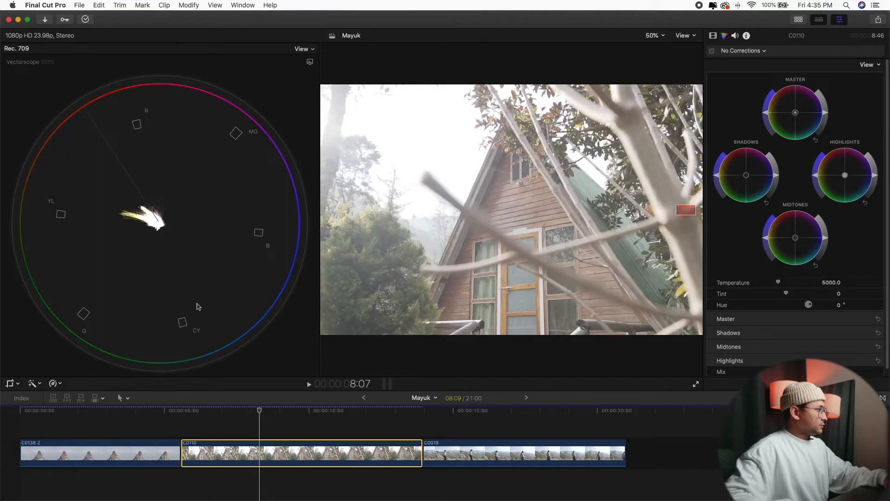
click(310, 62)
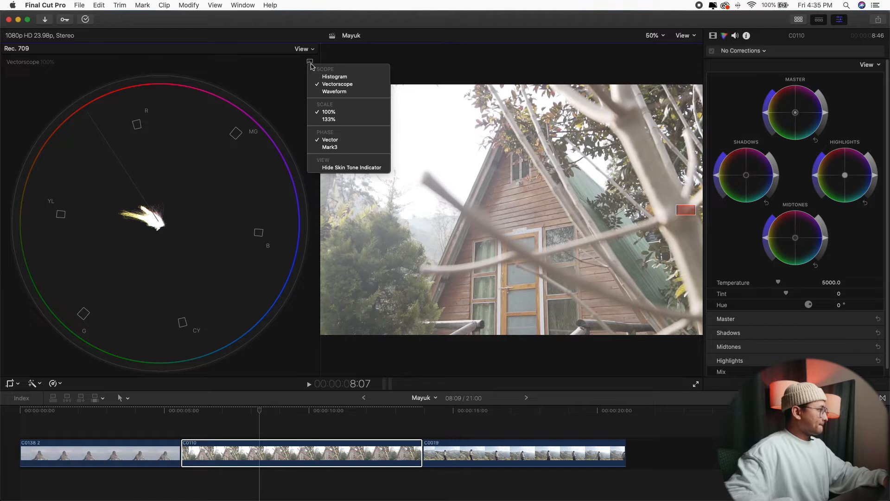
click(339, 94)
Examine the clip's waveform in the Luma channel, and return the display to RGB Overlay.
click(310, 61)
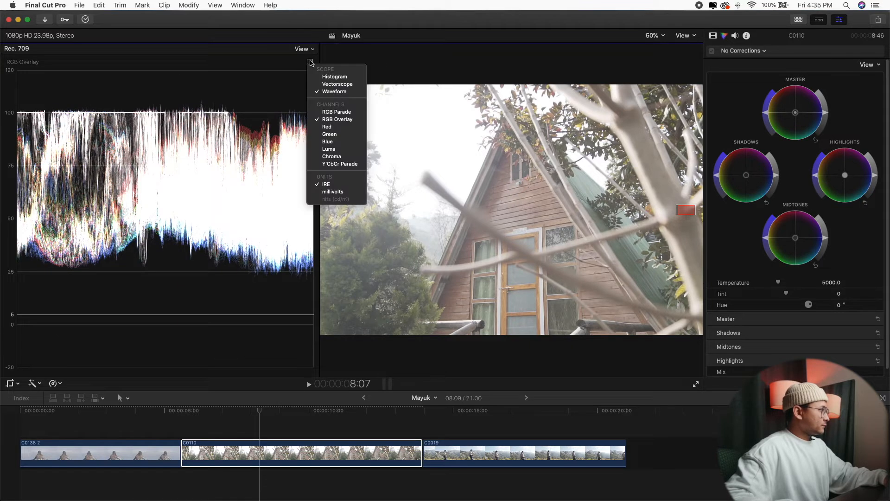
click(279, 63)
click(310, 62)
click(311, 63)
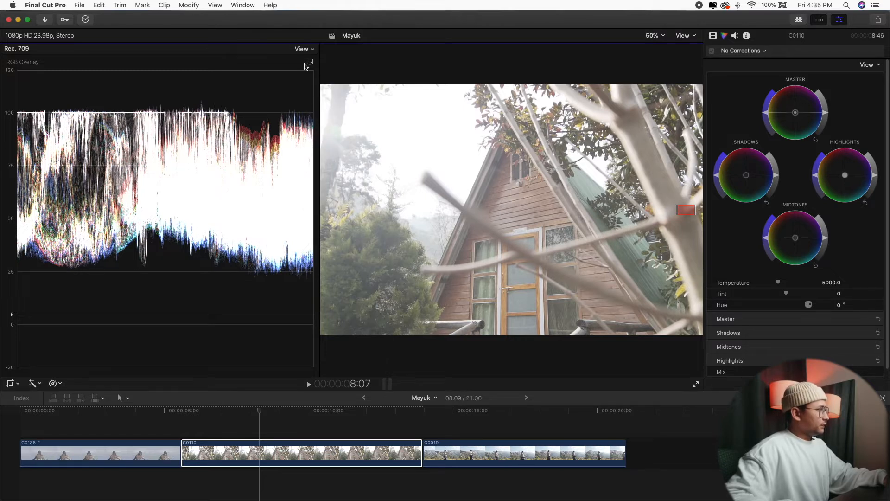
click(309, 62)
click(334, 149)
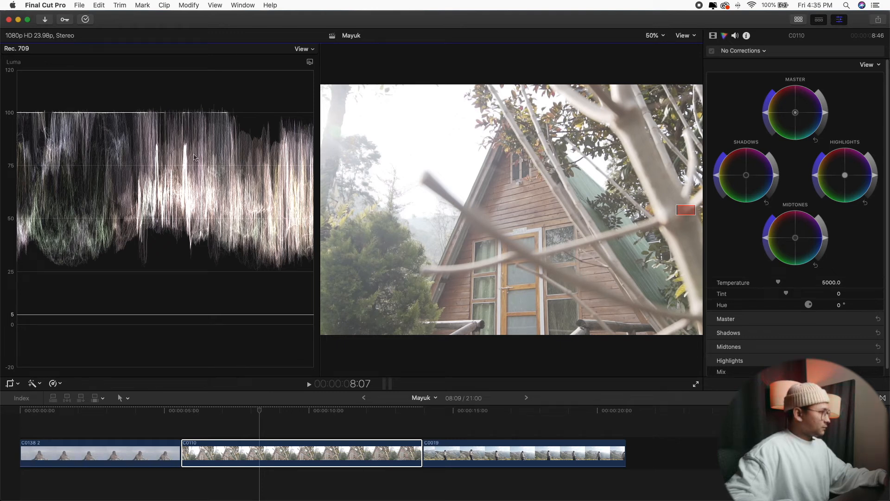
click(310, 61)
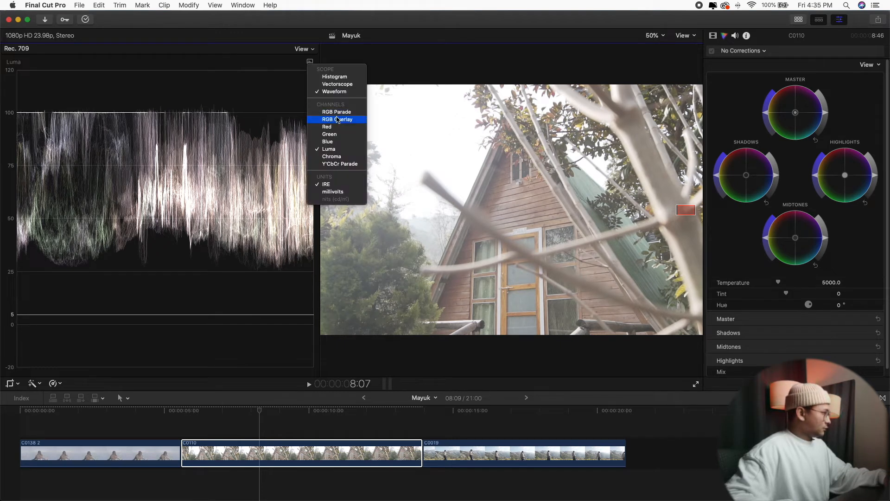
click(339, 120)
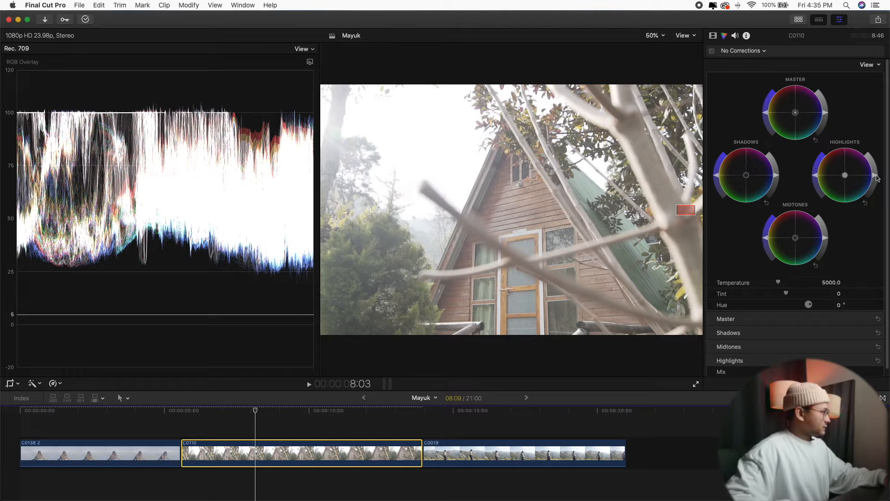
Darken clip C0110's highlights, shadows and midtones with Color Wheels, bringing the waveform's low end near 5, and raise the master saturation.
drag(878, 177, 879, 179)
drag(777, 176, 780, 198)
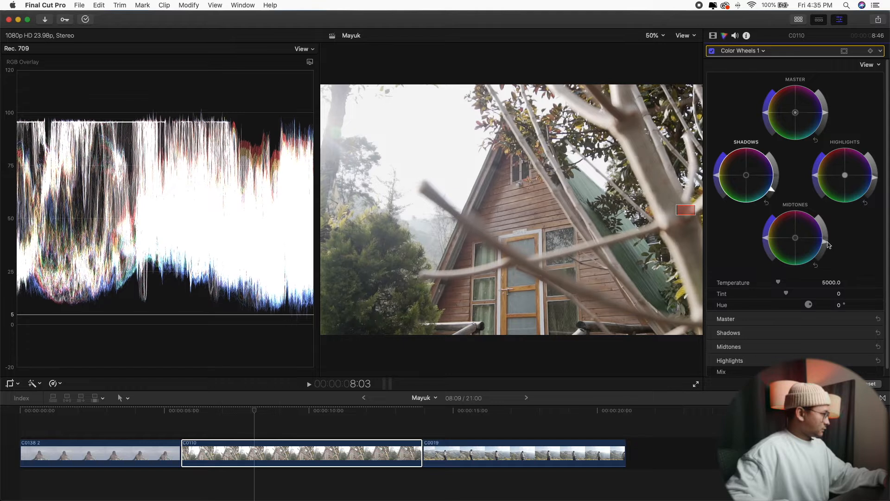
drag(828, 247, 830, 257)
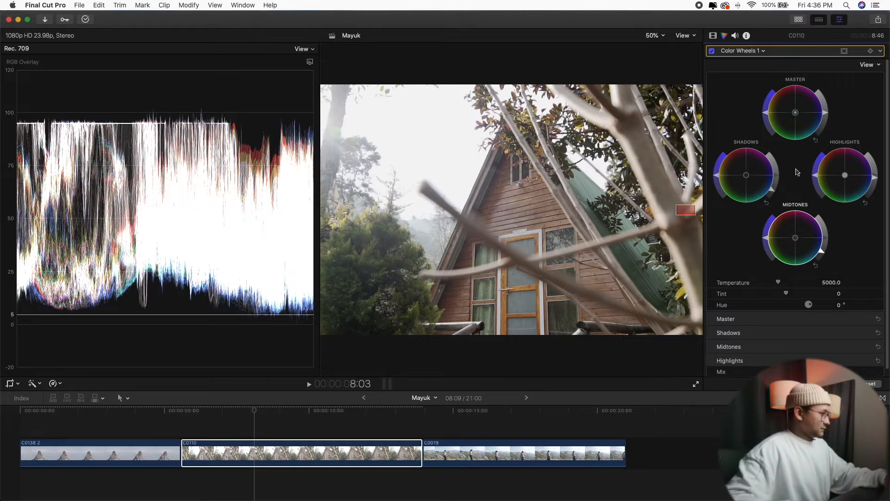
drag(768, 113, 779, 96)
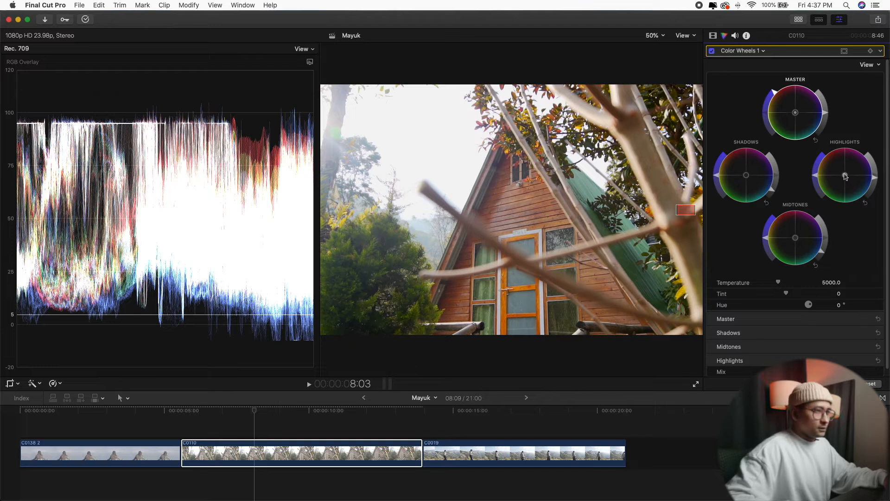
Nudge the color balance of clip C0110's highlights and shadows slightly toward red, using an enlarged waveform as reference.
drag(846, 177, 846, 177)
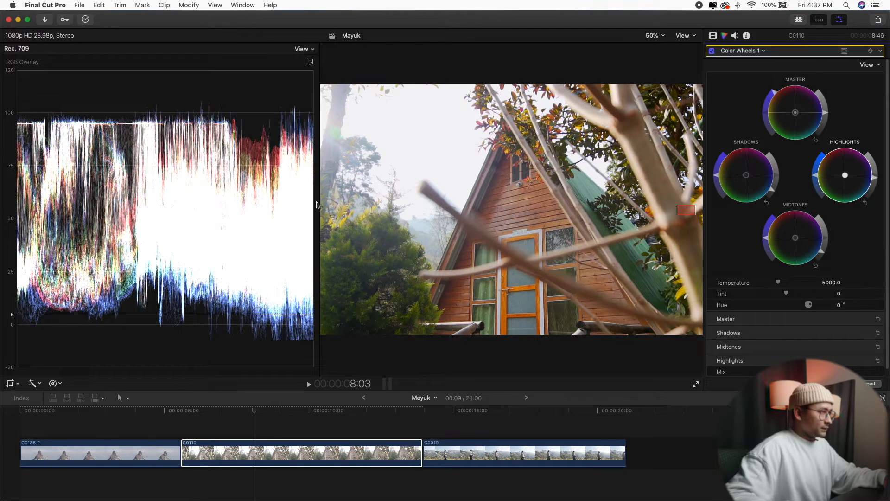
drag(320, 200, 667, 188)
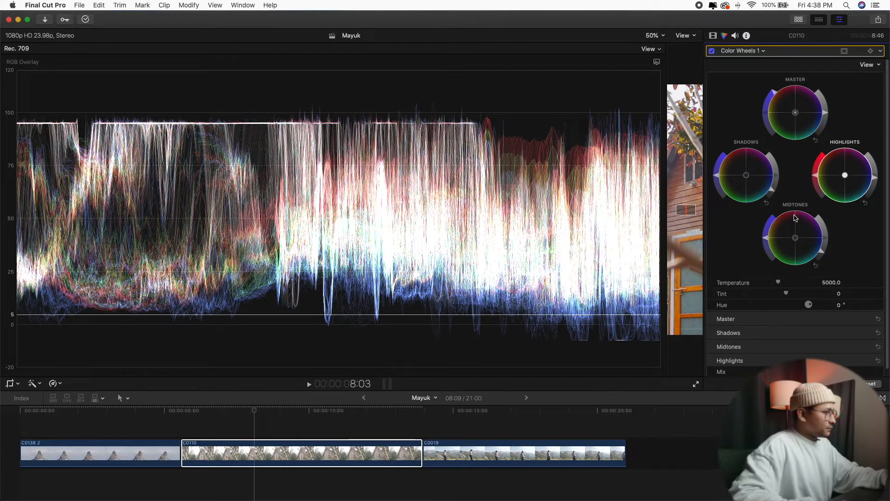
drag(746, 175, 743, 172)
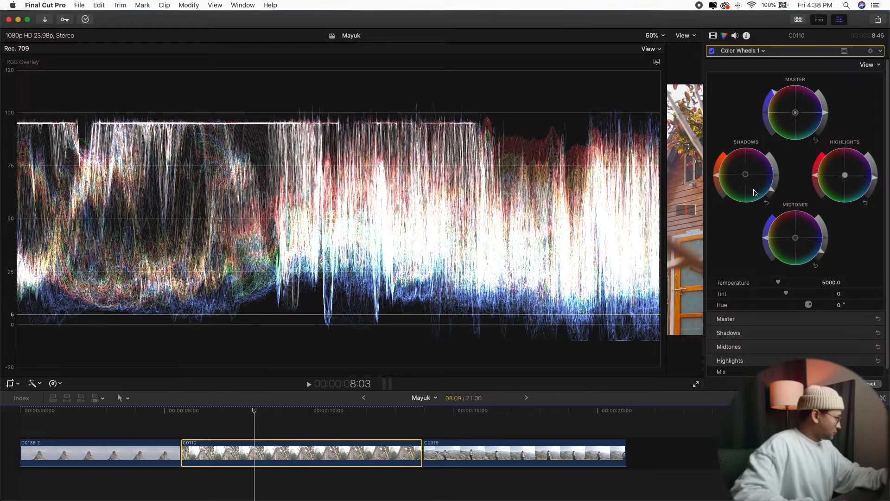
drag(745, 176, 746, 176)
Restore a large viewer and toggle Color Wheels 1 off and on to compare clip C0110 before and after correction.
drag(666, 95, 228, 174)
click(712, 51)
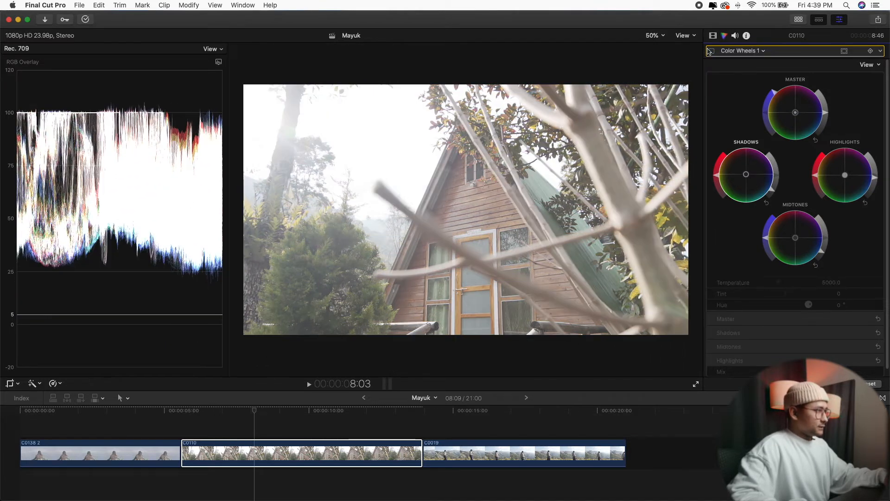
click(712, 51)
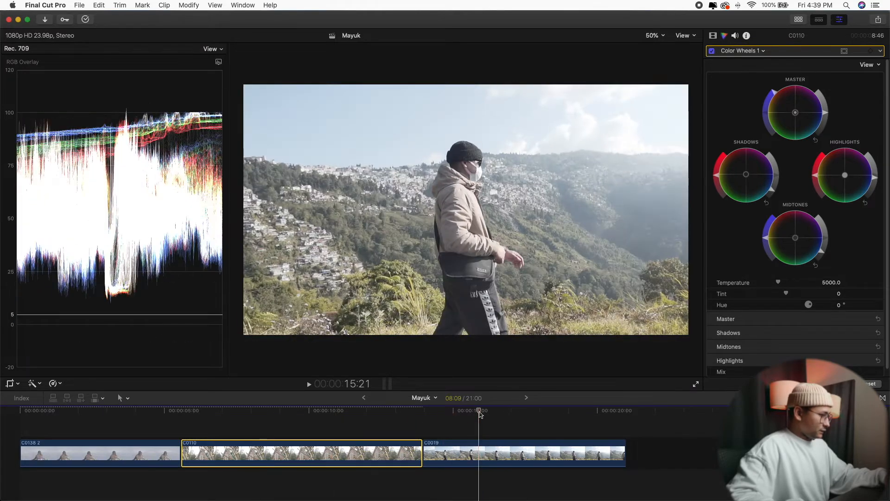
Copy clip C0110's Color Wheels 1 correction and paste it onto clip C0019 as an attribute, excluding all audio attributes.
click(477, 415)
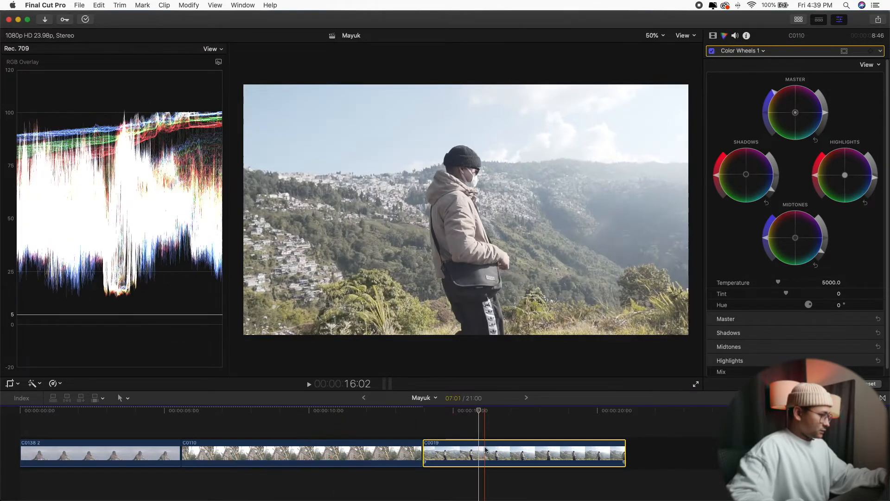
click(477, 412)
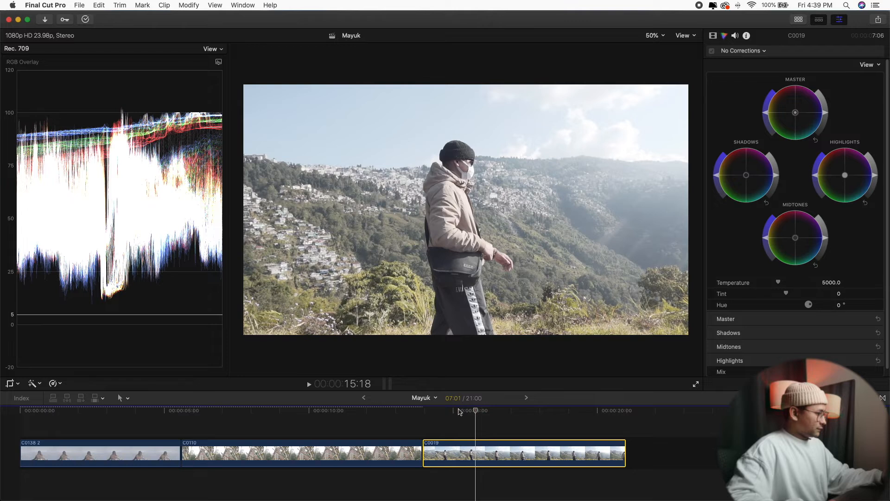
click(296, 452)
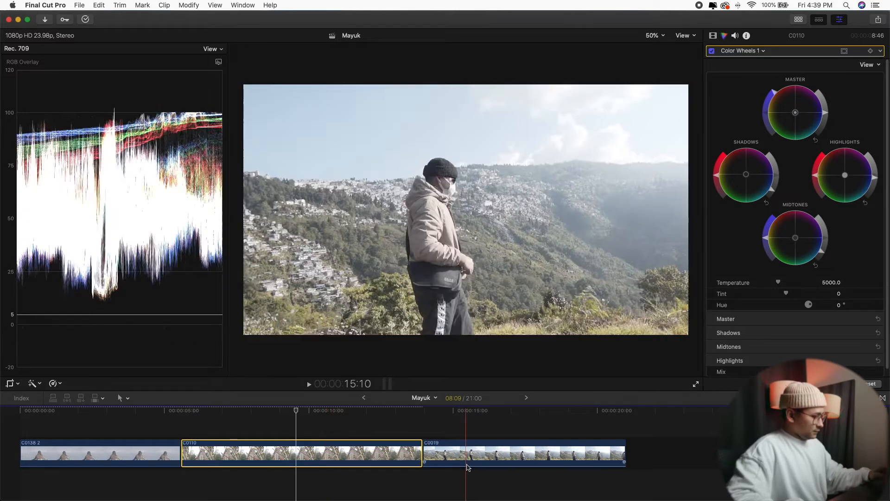
click(468, 454)
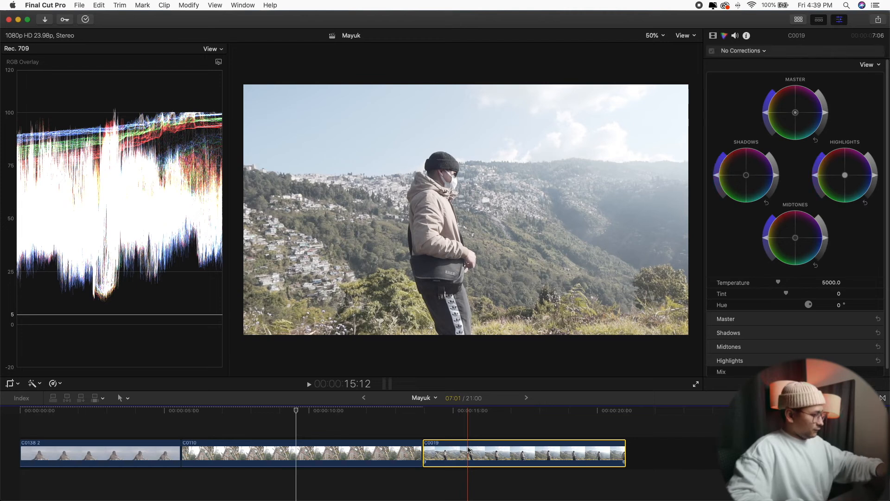
key(super+shift+v)
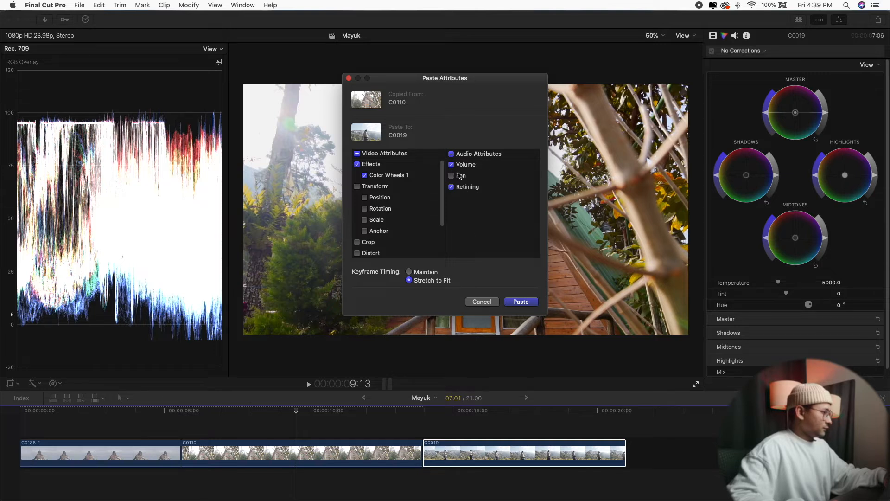
click(452, 154)
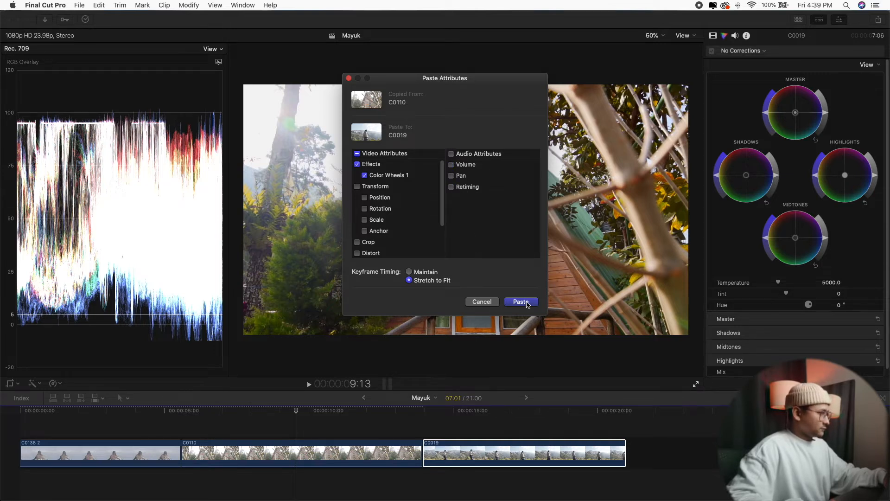
click(521, 302)
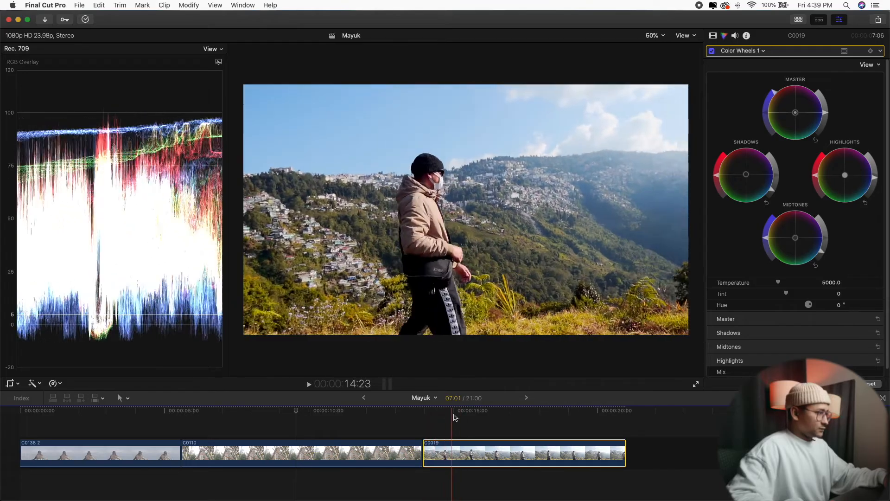
Fine-tune the highlights brightness of clip C0019 and raise its shadows brightness slightly, judging a frame around 16:15.
click(501, 410)
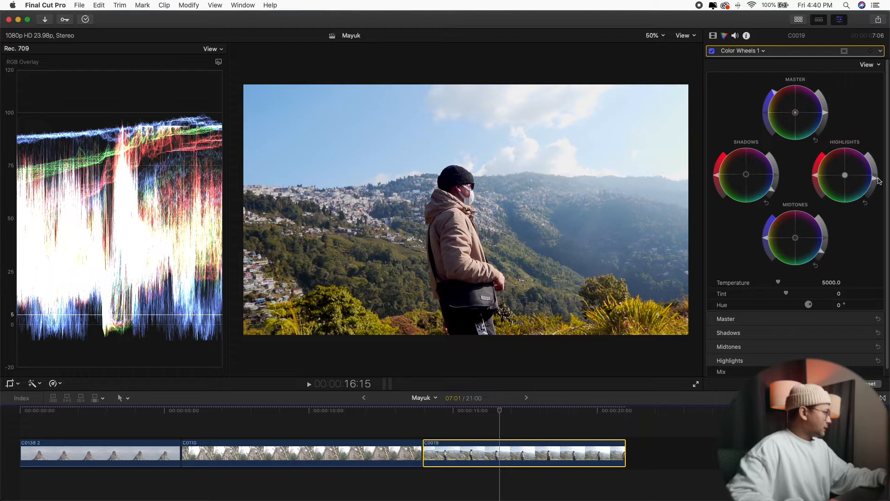
drag(880, 178, 879, 179)
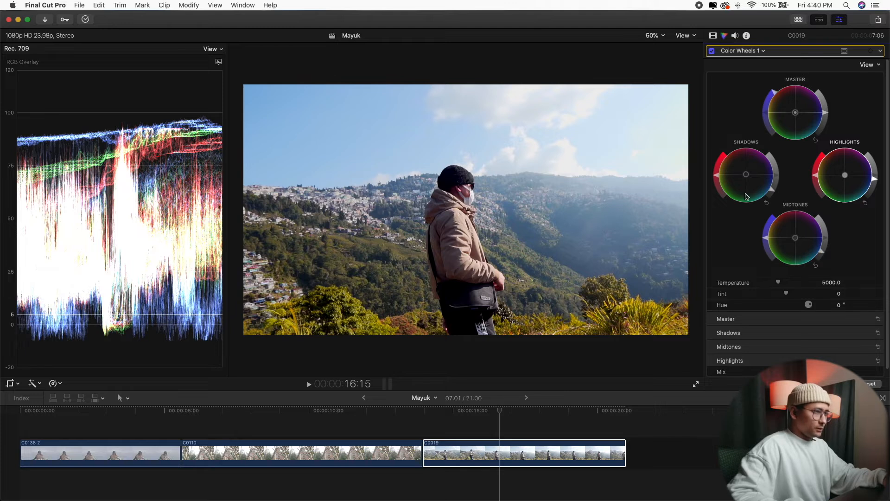
drag(775, 189, 779, 188)
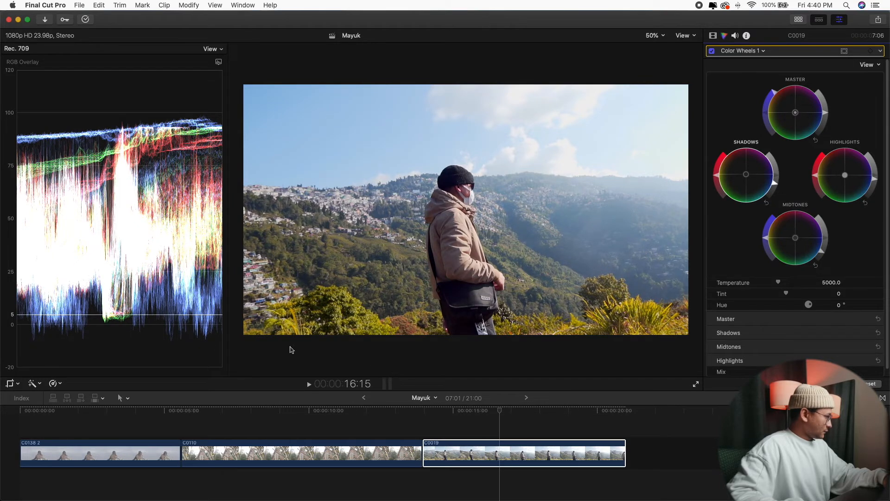
Enlarge the waveform and shift the color balance of clip C0019's shadows and highlights toward yellow to reduce the blue.
drag(229, 286, 587, 250)
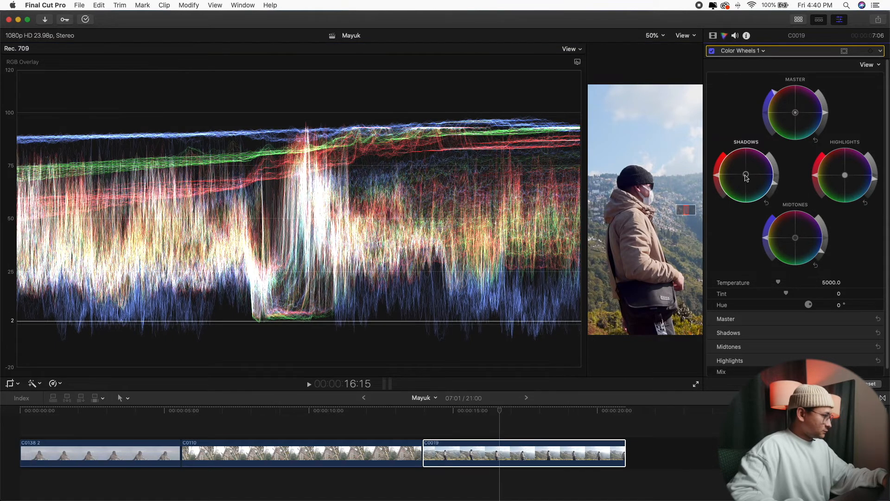
mouse_move(746, 177)
mouse_down()
mouse_move(753, 181)
mouse_move(742, 180)
mouse_up()
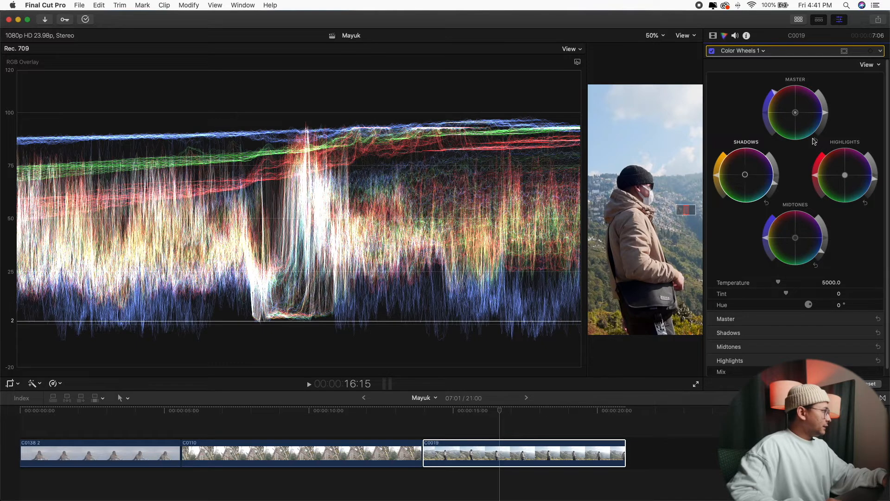
mouse_move(845, 176)
mouse_down()
mouse_move(836, 177)
mouse_move(845, 178)
mouse_up()
drag(846, 179, 836, 174)
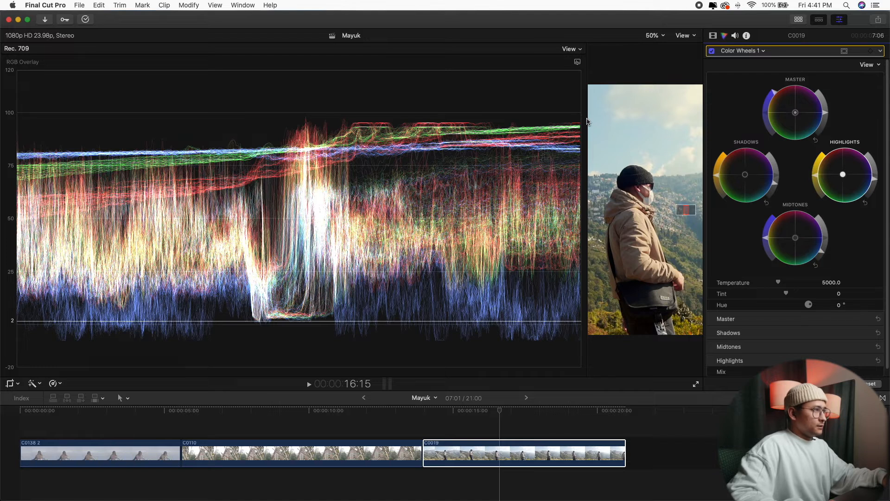
Shrink the waveform and toggle Color Wheels 1 off and on to compare clip C0019 before and after correction.
drag(588, 121, 105, 137)
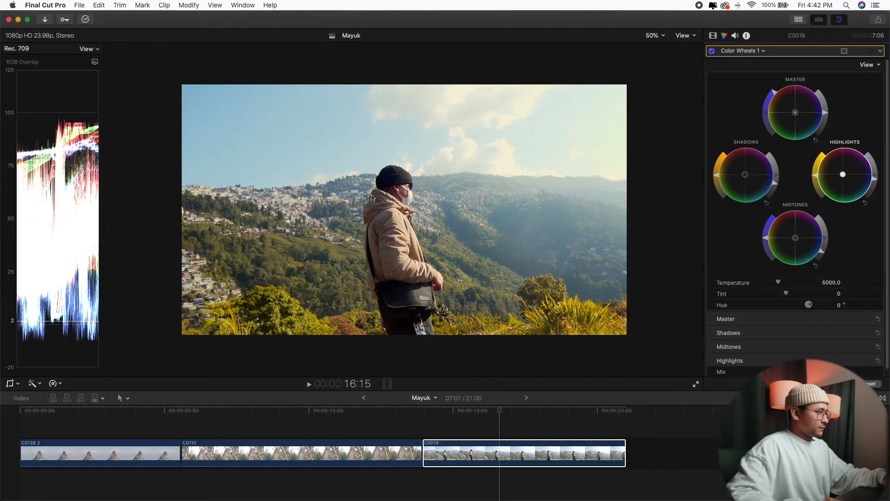
click(711, 51)
click(712, 51)
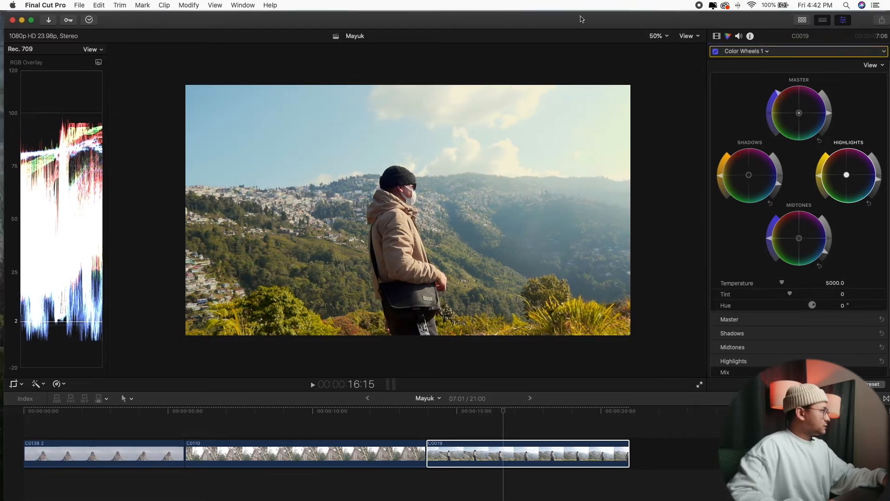
click(419, 425)
key(super+minus)
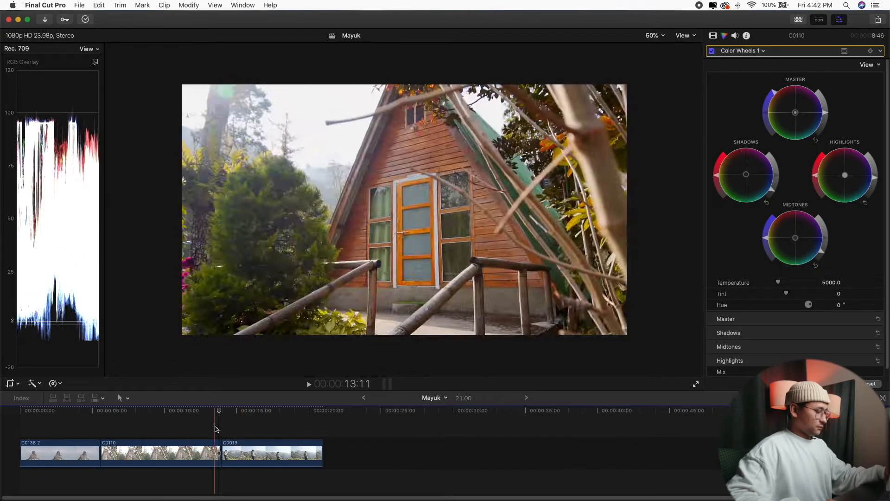
key(super+equal)
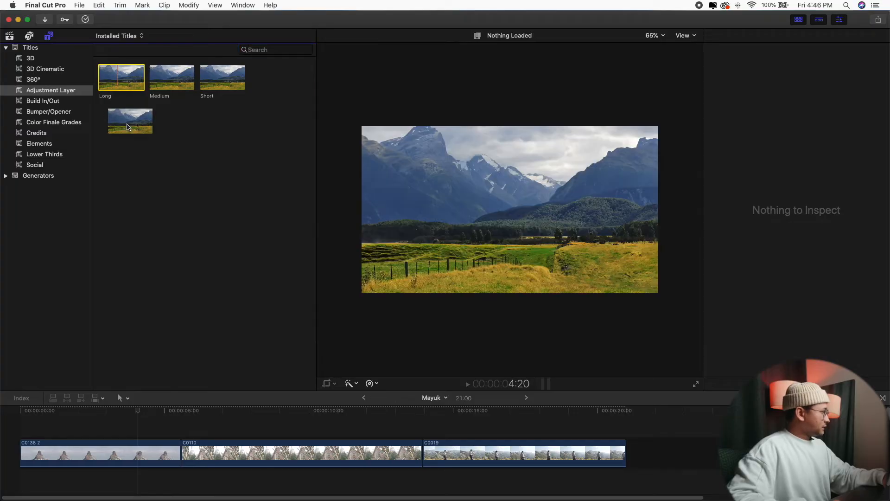
Place the Long adjustment layer above the clips from the start of the timeline and extend it to the end of clip C0019.
drag(127, 124, 121, 99)
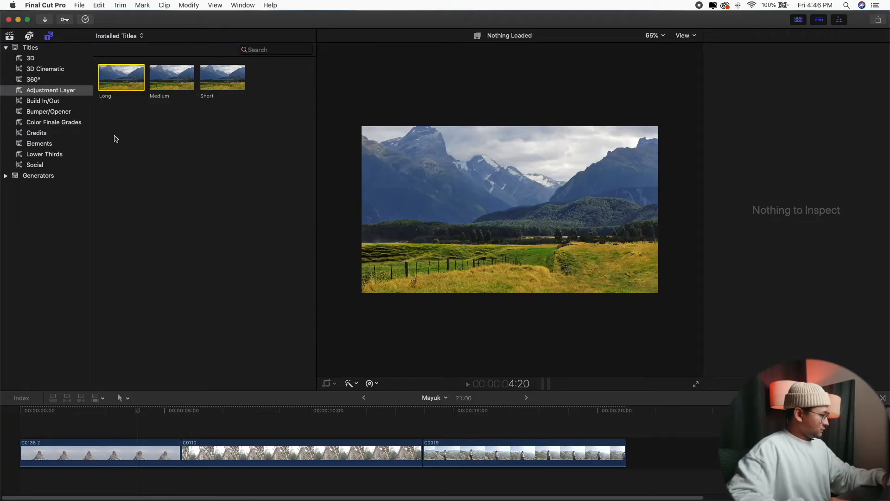
drag(121, 82, 16, 435)
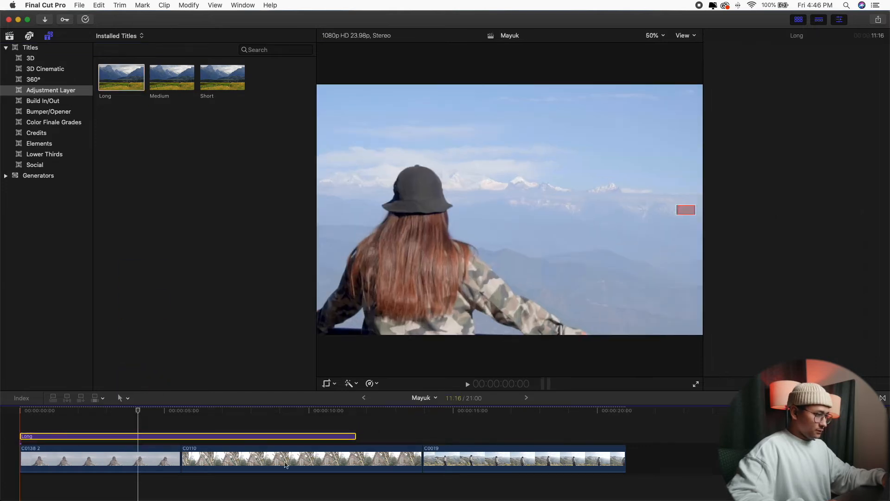
drag(355, 435, 621, 440)
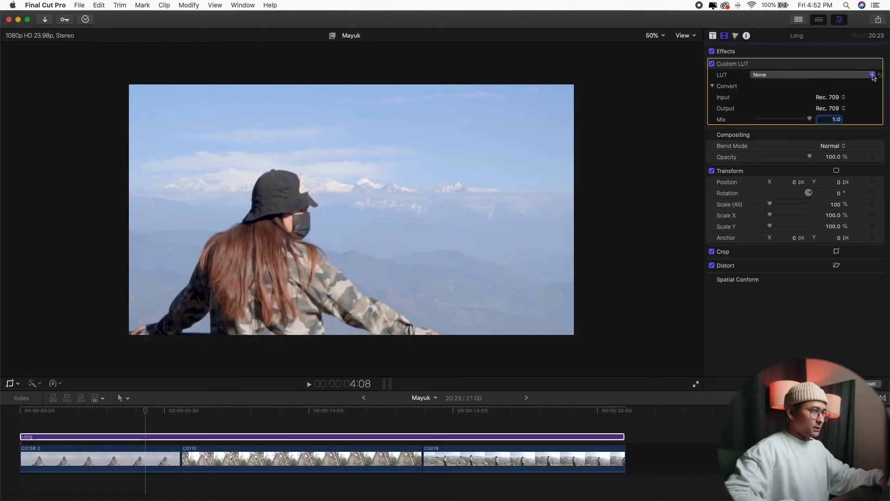
Set the adjustment layer's Custom LUT effect to Emulsionpixel Lut 1.
click(872, 76)
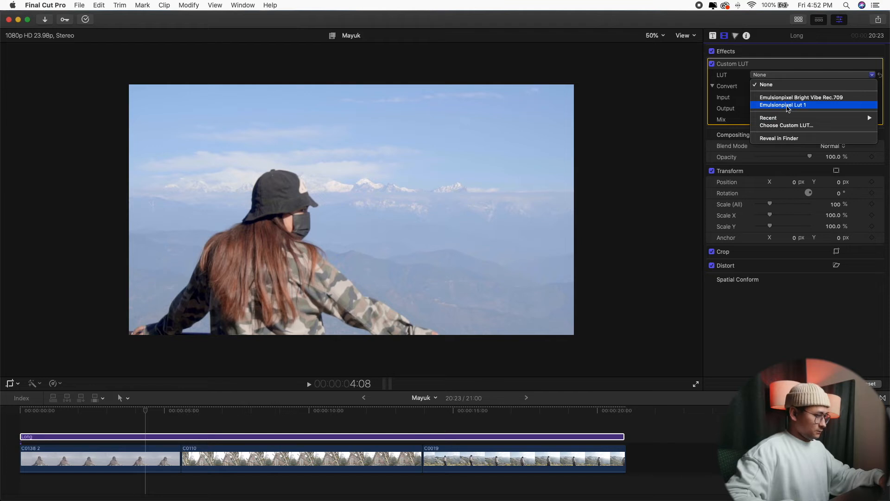
click(804, 105)
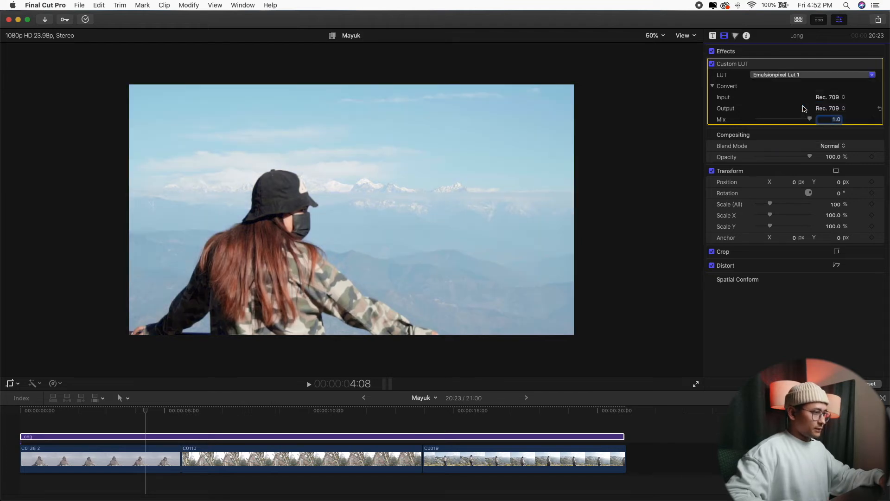
Toggle the adjustment layer's LUT effect off and on over clips C0138 2 and C0110 to compare the look.
click(146, 438)
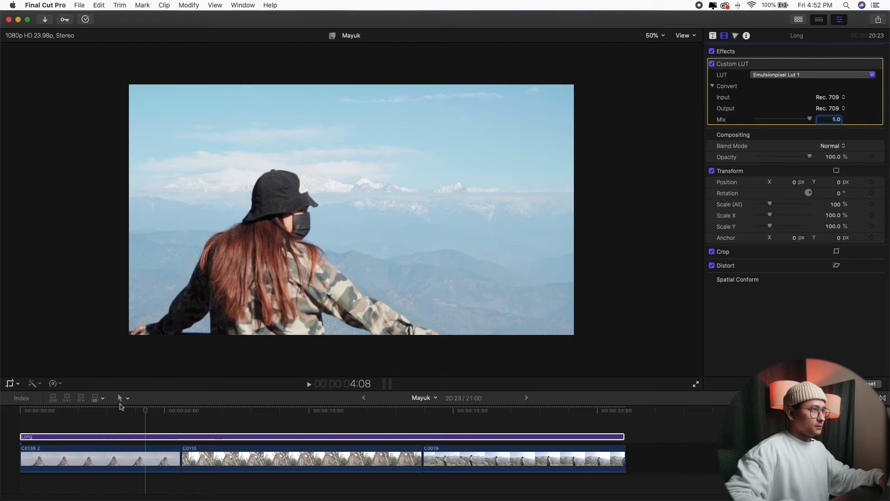
click(713, 51)
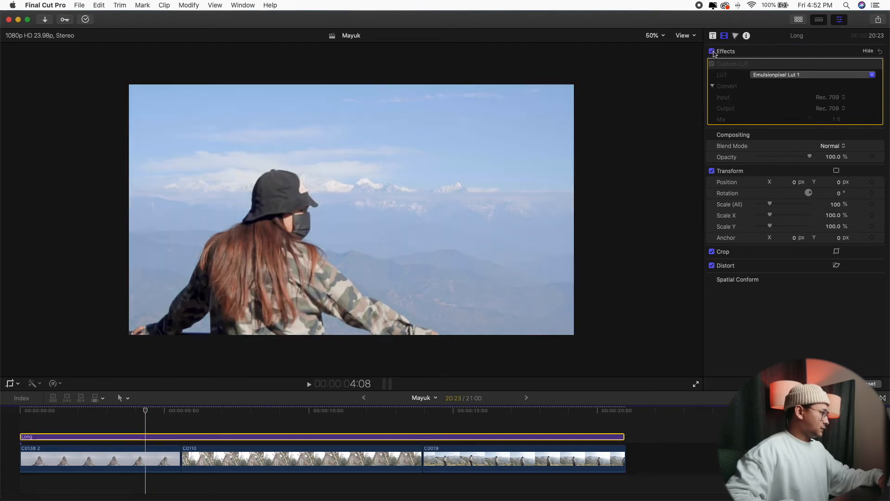
click(713, 51)
drag(147, 418, 280, 416)
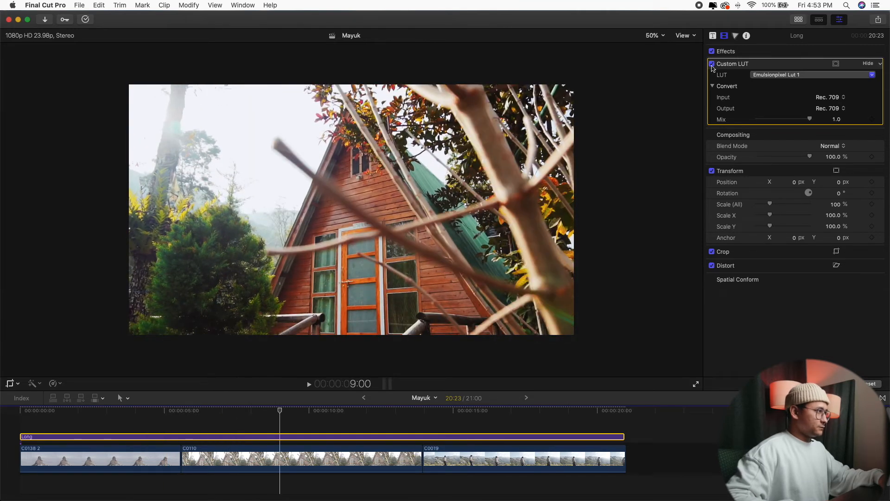
click(712, 64)
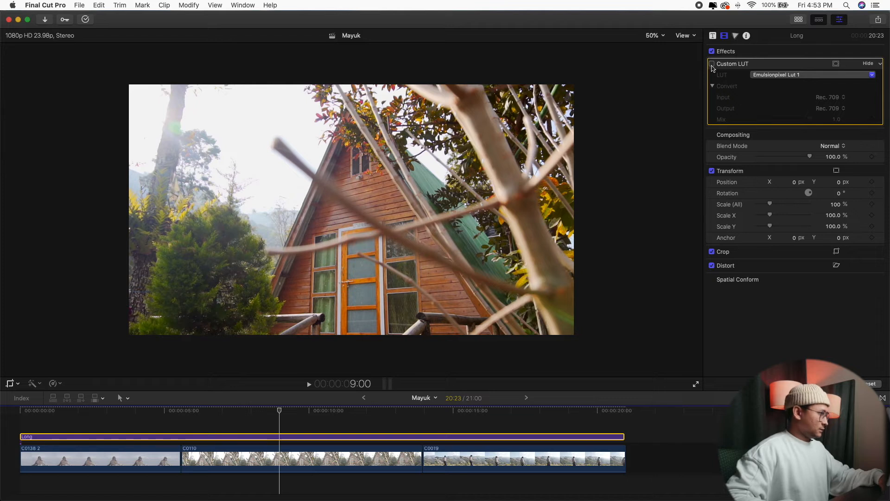
click(712, 64)
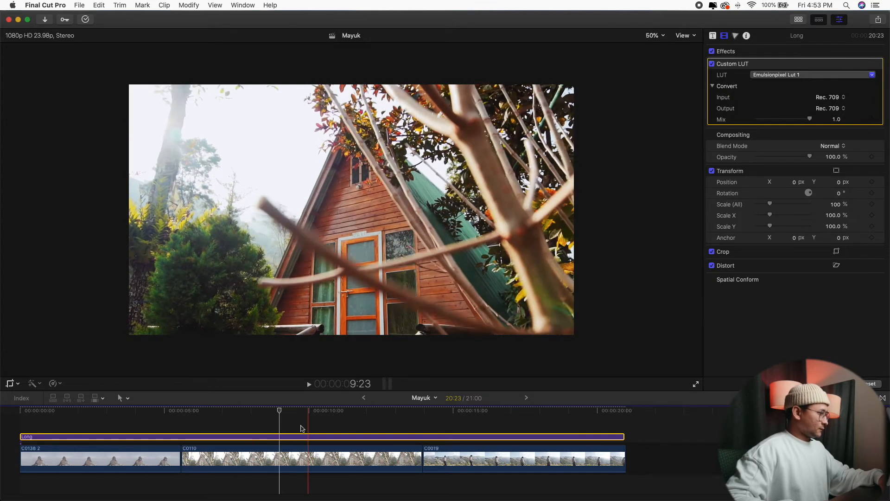
Compare clip C0019 with the adjustment layer's Custom LUT off and on, and set the LUT's Mix to 0.85.
drag(280, 415, 474, 417)
click(713, 64)
click(712, 64)
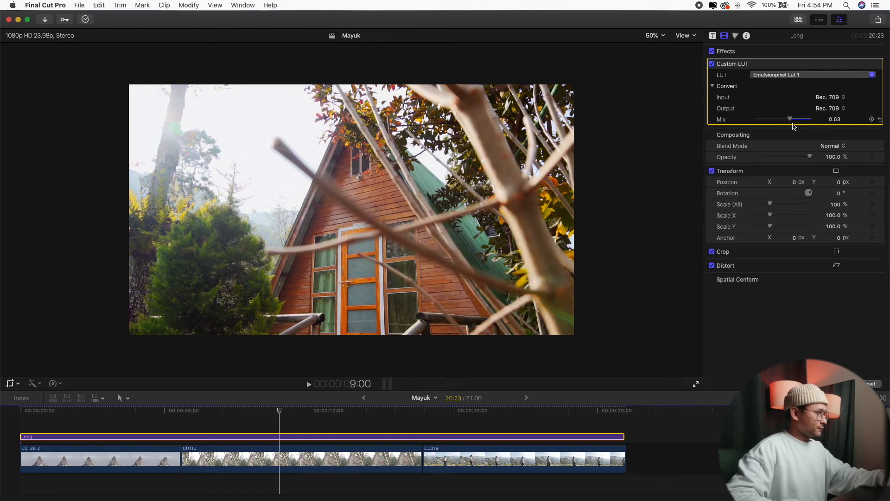
drag(802, 122, 803, 123)
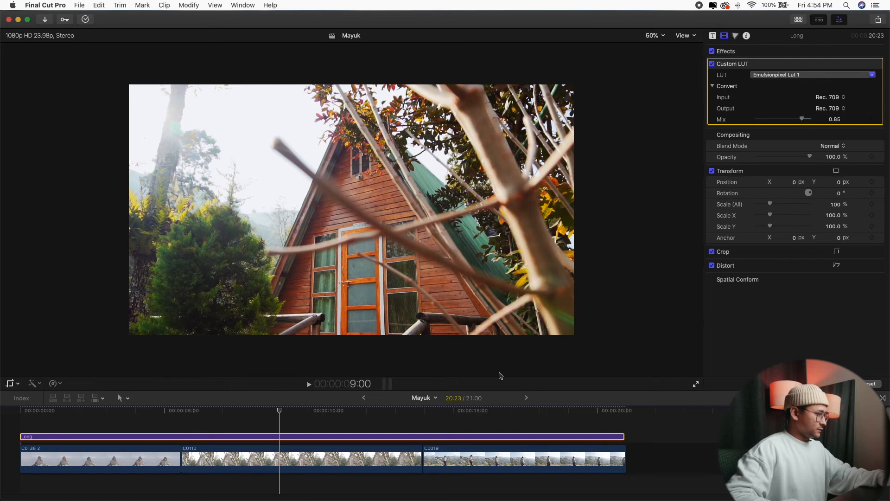
Move the playhead over clip C0019, select the clip and open its Color Wheels 1 correction in the color inspector.
click(459, 410)
click(463, 459)
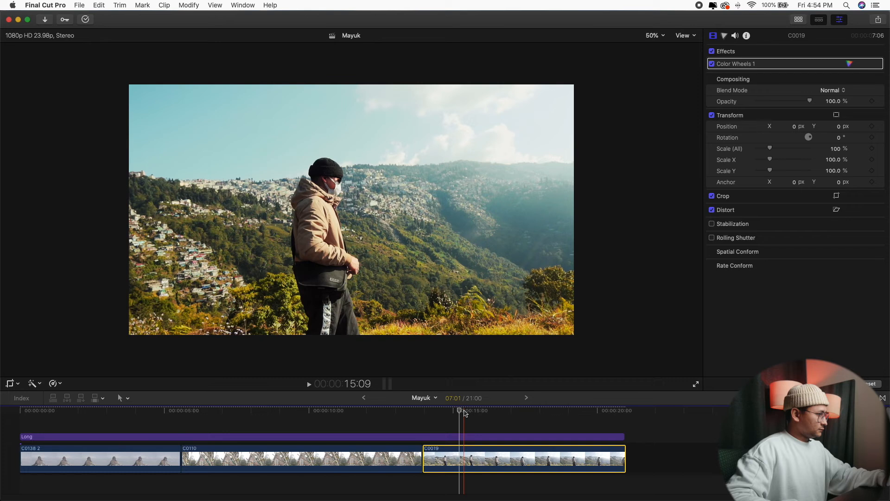
drag(459, 411, 462, 445)
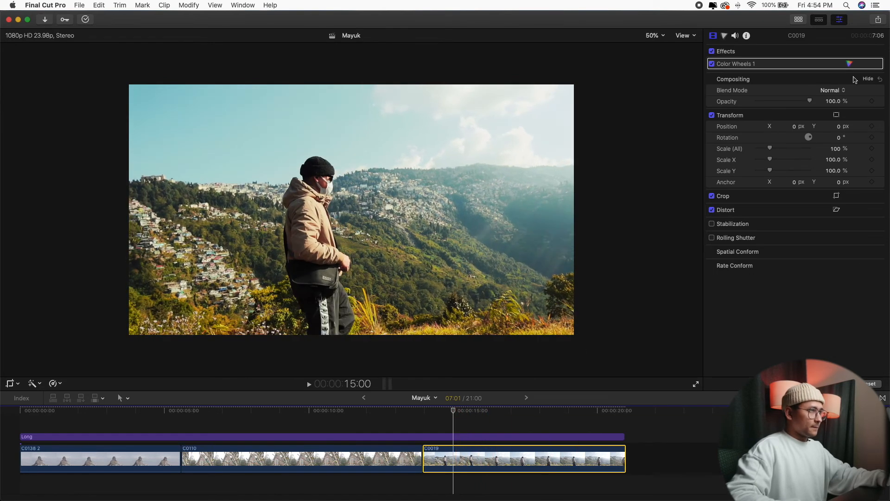
click(805, 68)
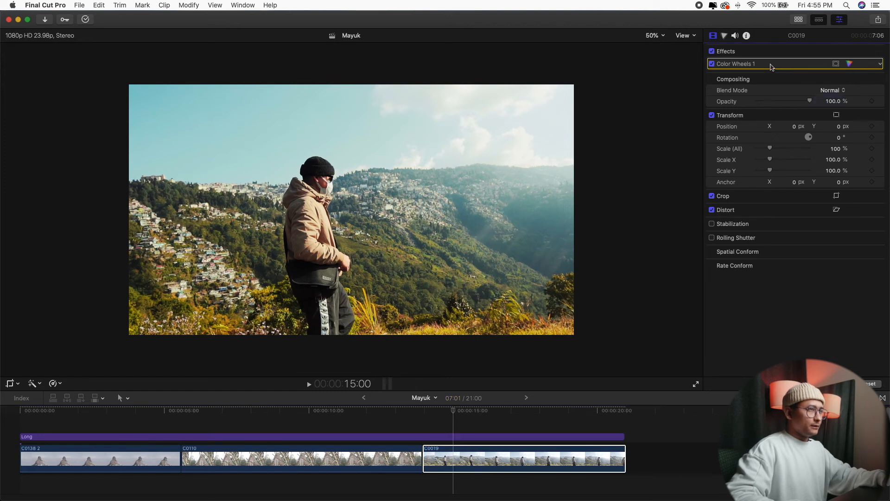
key(super+6)
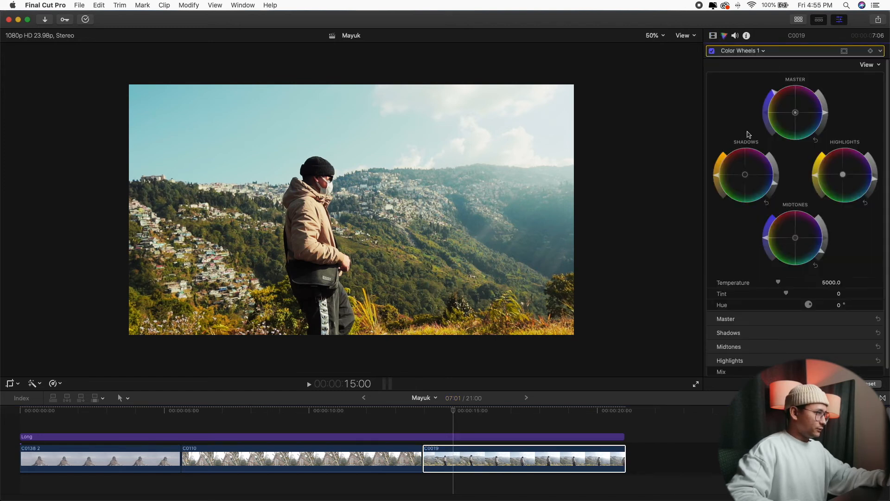